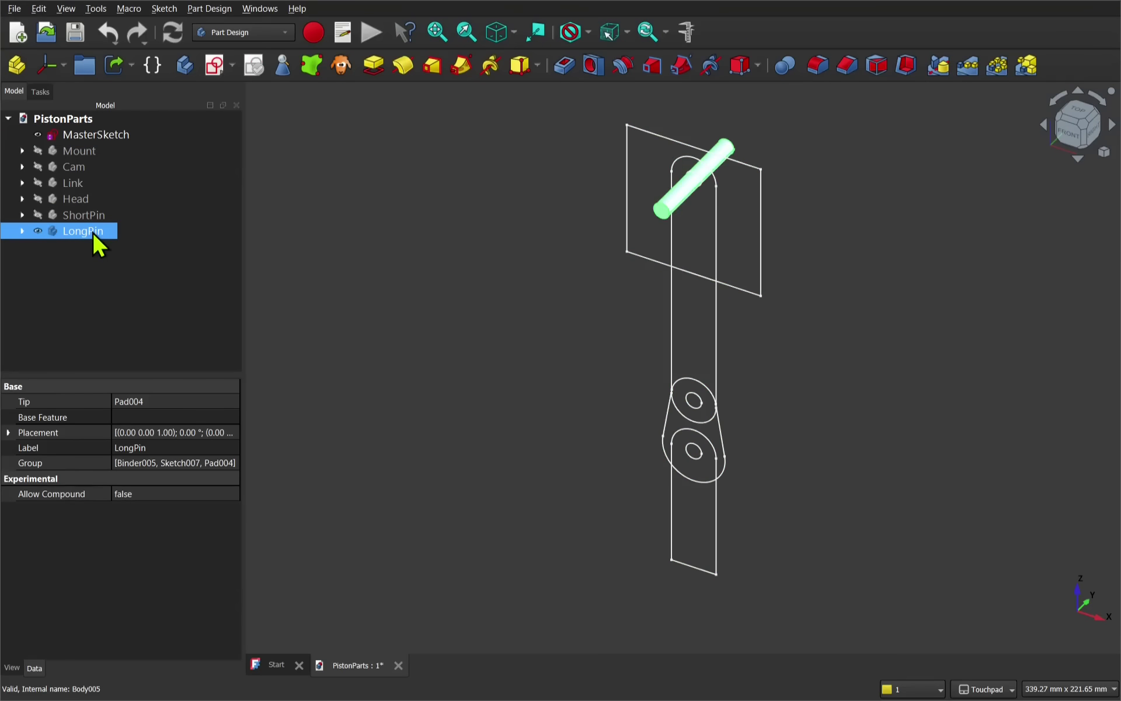
Step: Show the MasterSketch, LongPin, ShortPin, Mount, Link, Head and Cam parts
key(space)
click(76, 153)
key(space)
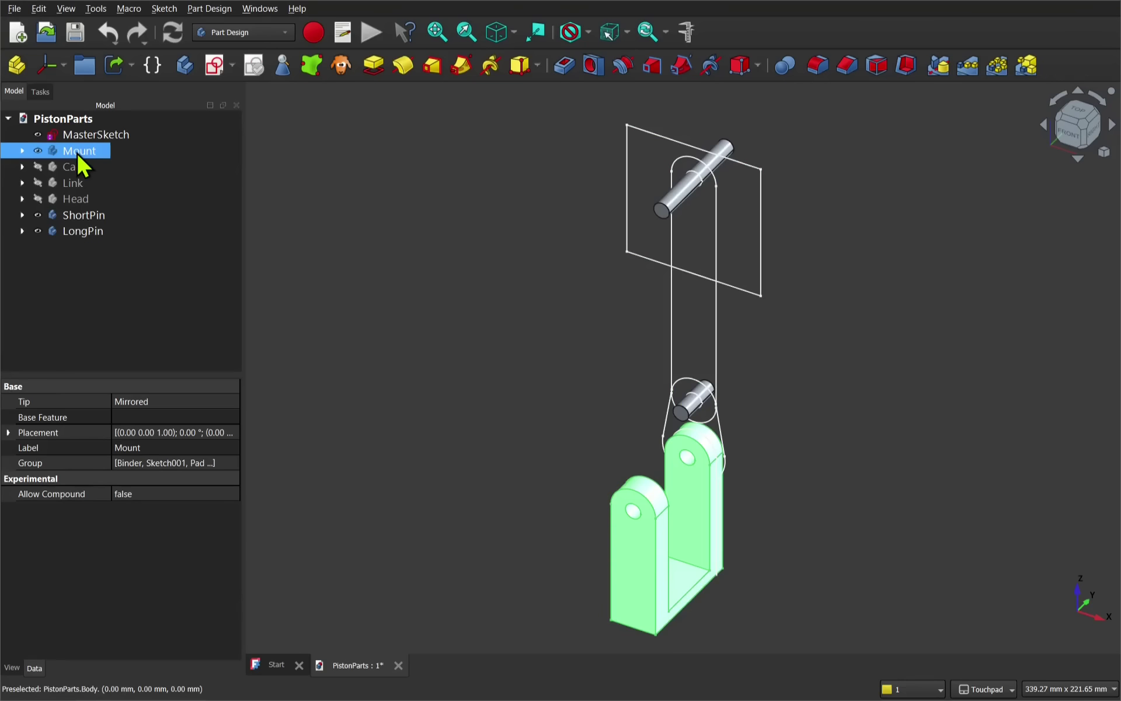
click(72, 185)
key(space)
click(77, 198)
key(space)
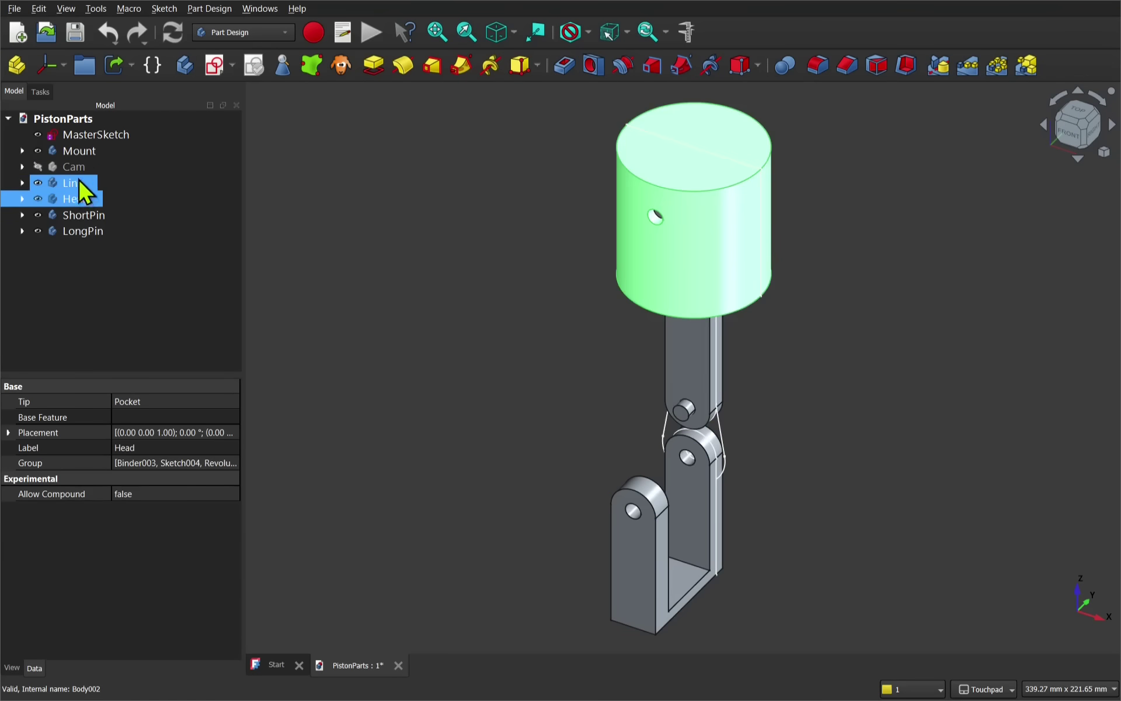
click(74, 166)
key(space)
Step: In MasterSketch, change the 48 mm hole spacing to 60 and the 60 mm head width to 70
double_click(125, 135)
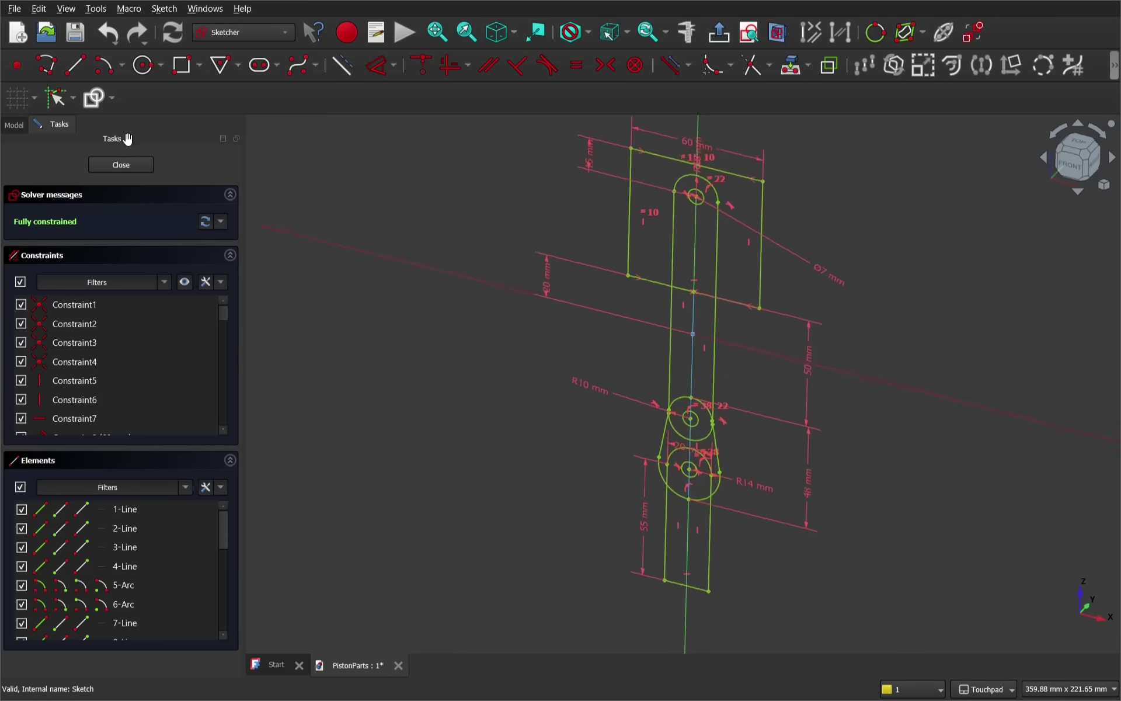
double_click(822, 493)
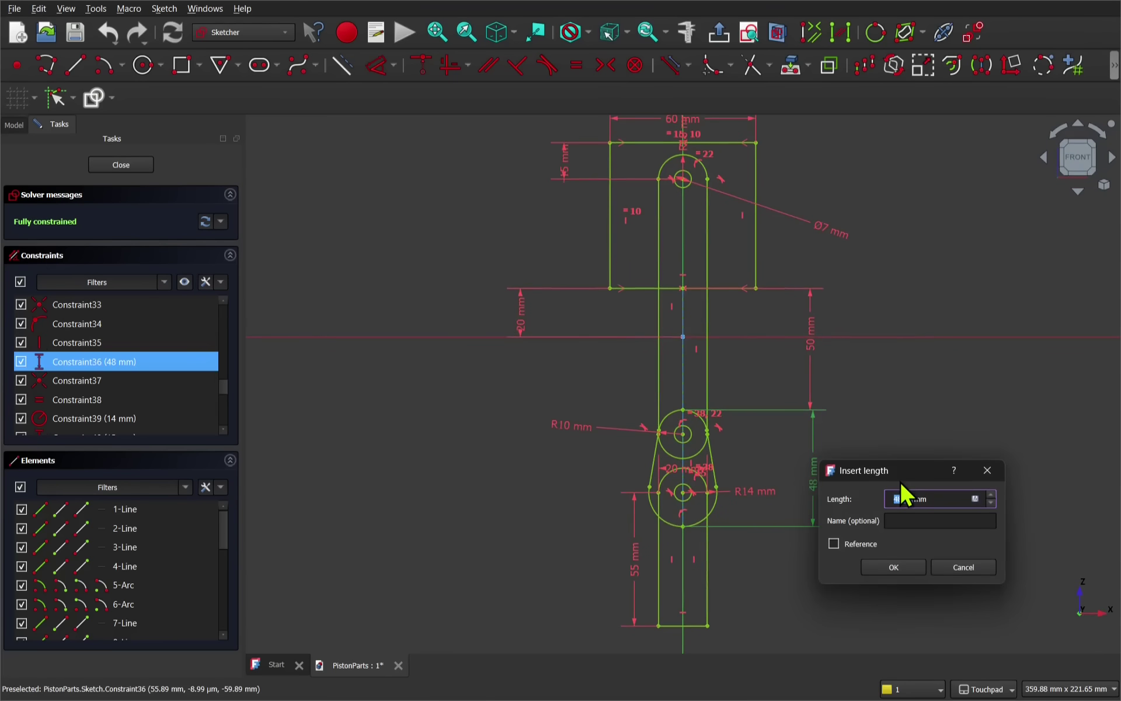
text(60)
key(Return)
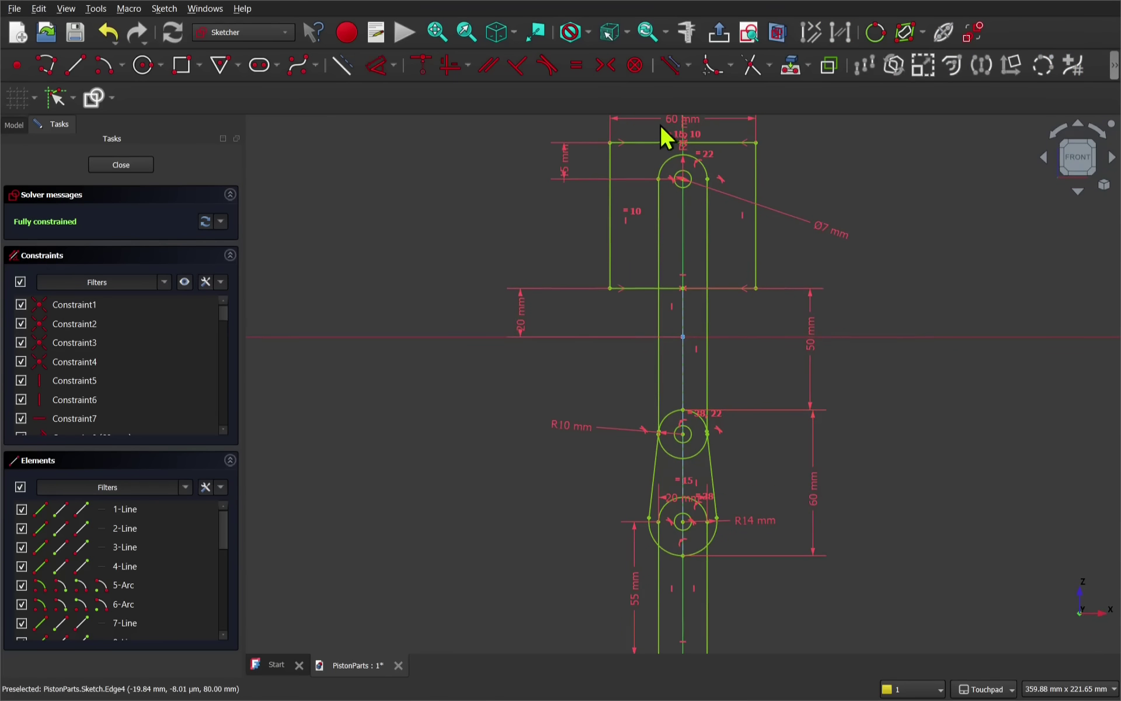
double_click(675, 129)
text(70)
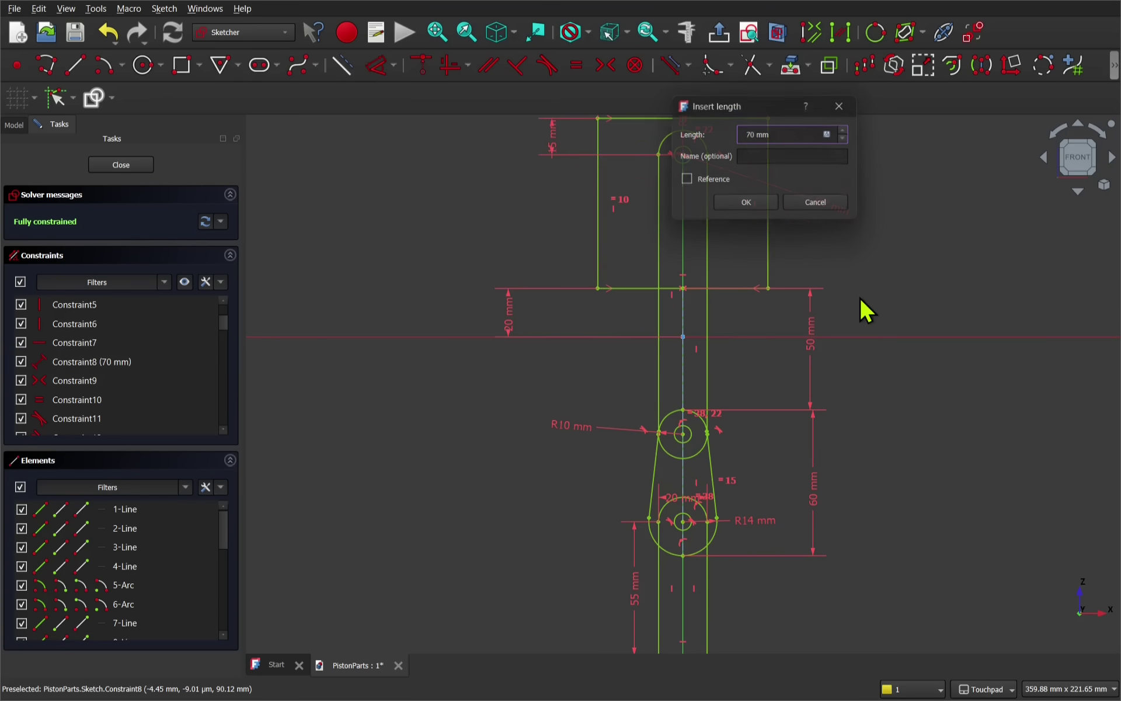
key(Return)
Step: Close the sketch, dismiss the About dialog, and reopen MasterSketch in Sketcher
click(131, 166)
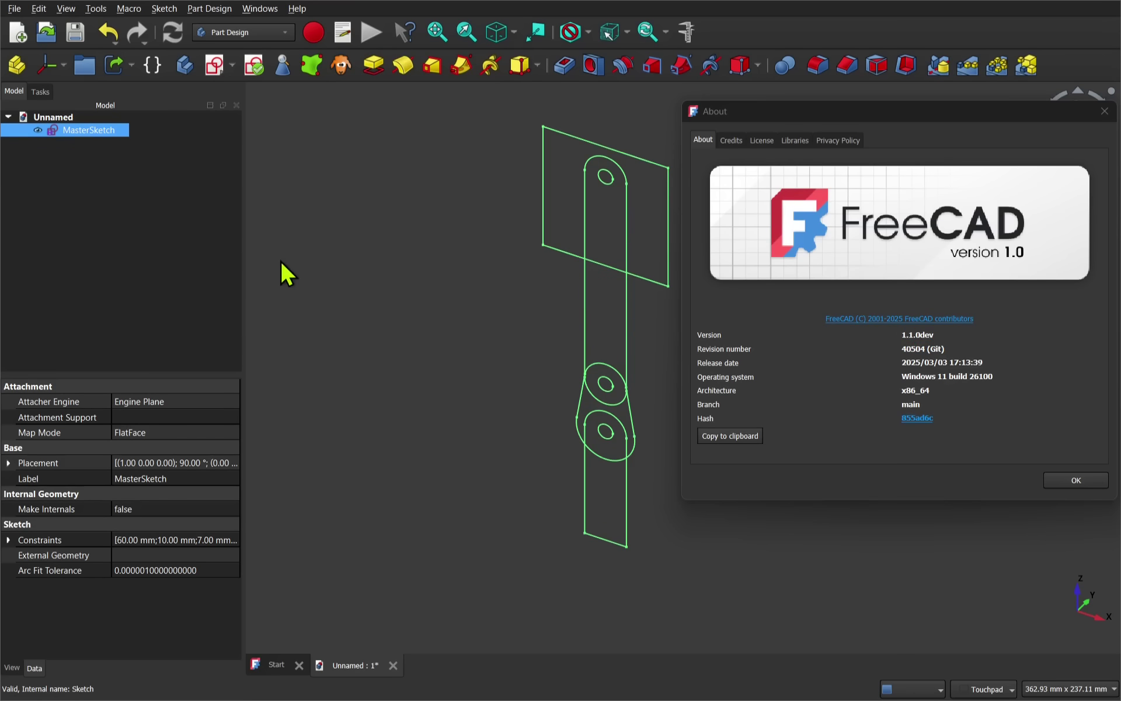
click(1055, 479)
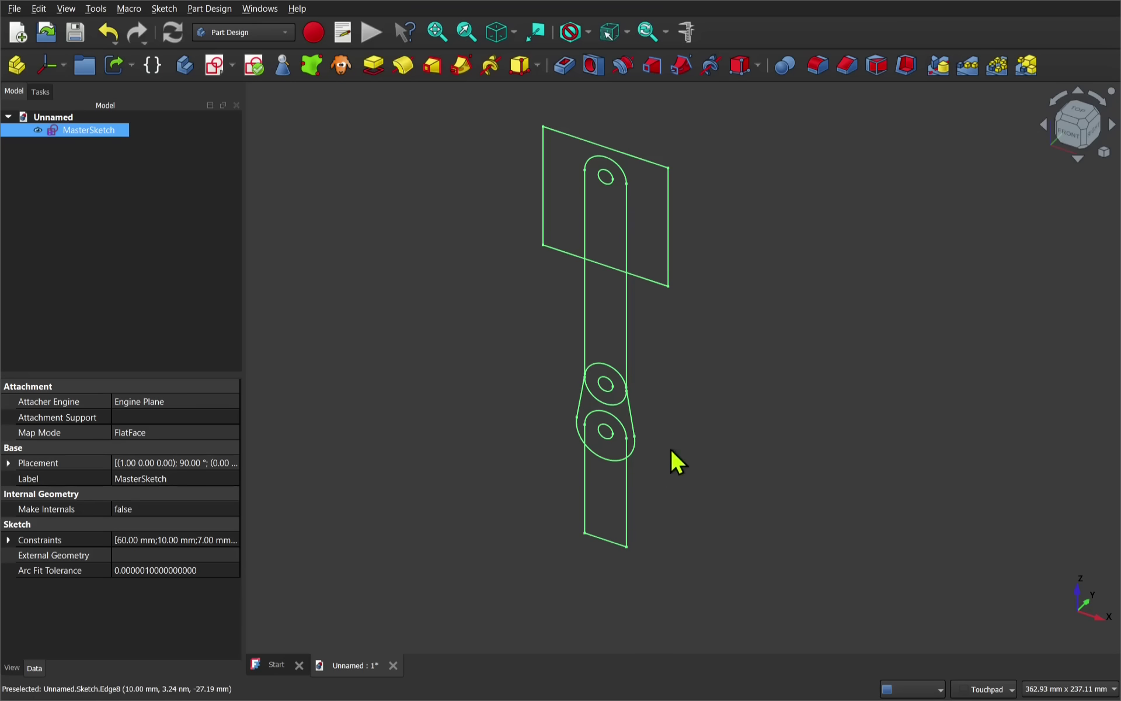
double_click(85, 128)
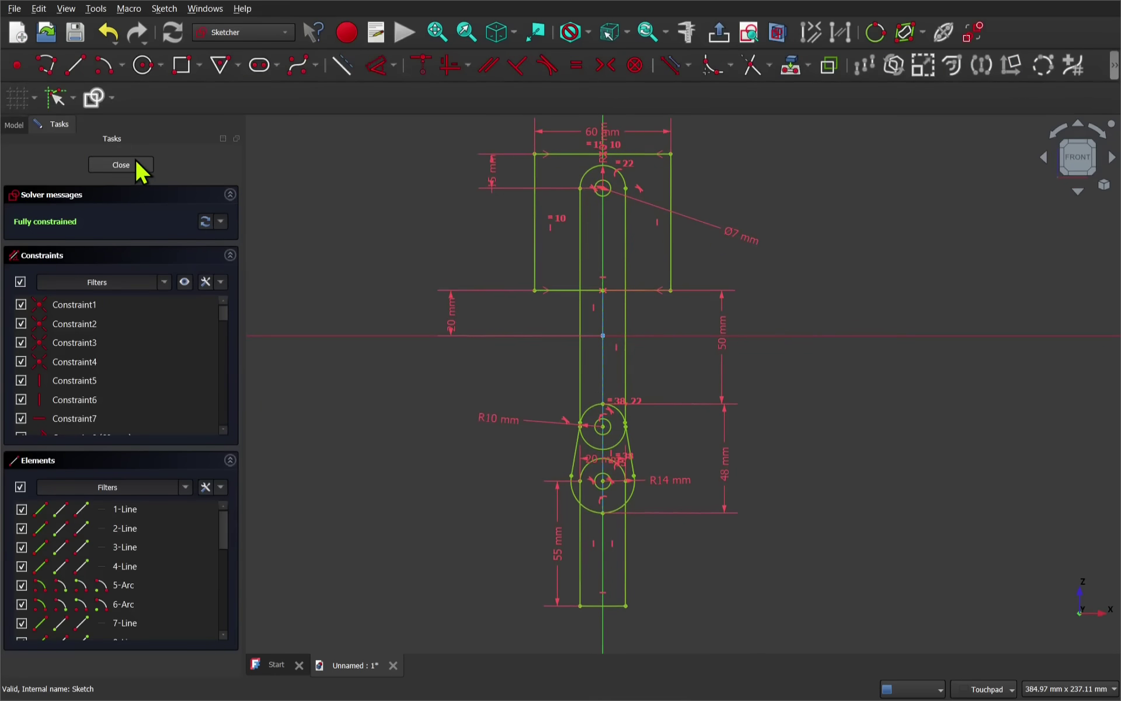
Step: Leave the sketch and bind MasterSketch into a new Body with SubShapeBinder
click(136, 166)
click(161, 185)
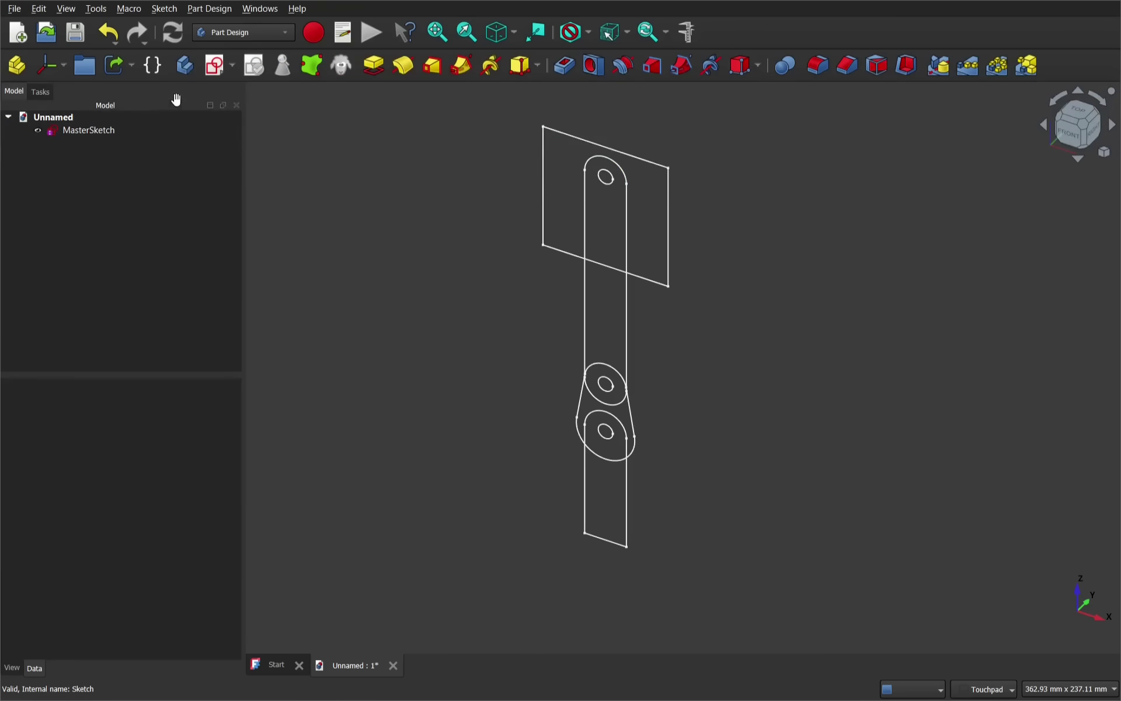
click(181, 67)
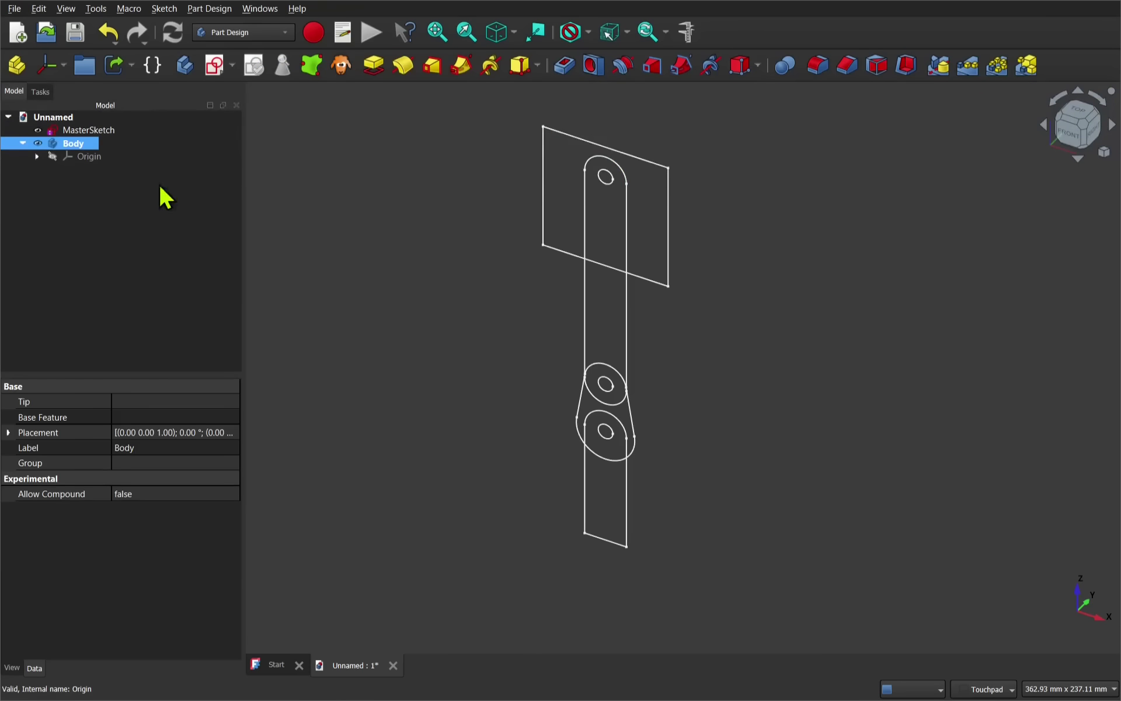
click(117, 130)
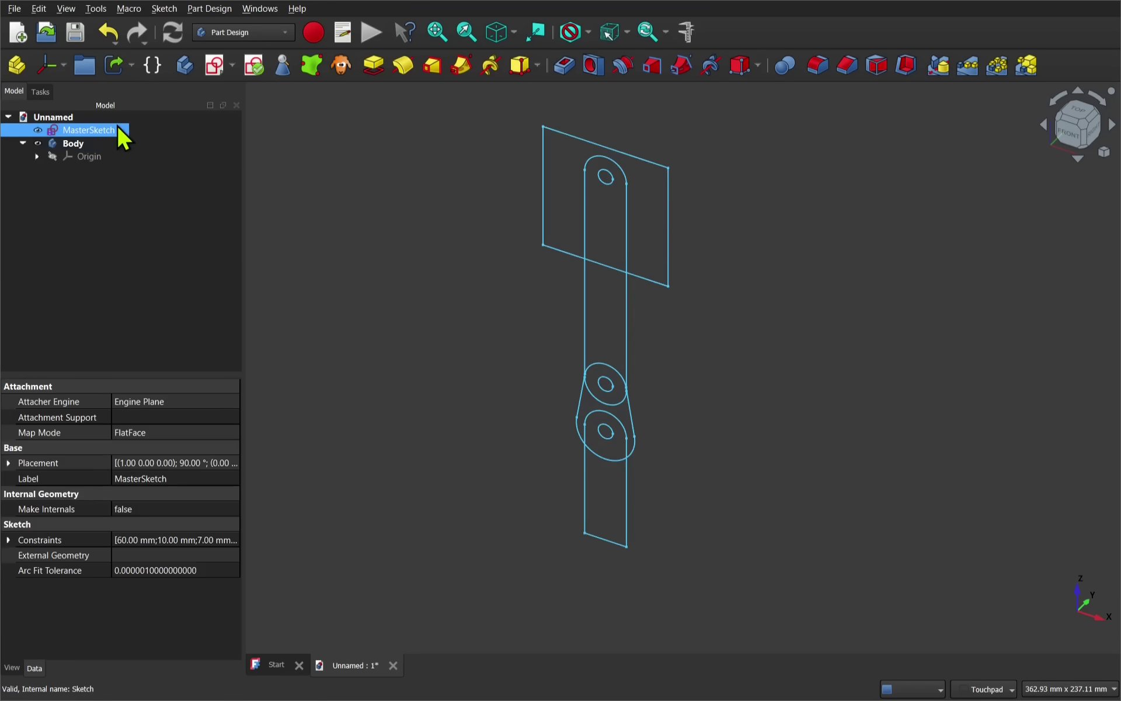
click(312, 68)
Step: Set the Binder's Make Face to false and hide MasterSketch
click(88, 169)
click(140, 434)
click(152, 424)
click(164, 289)
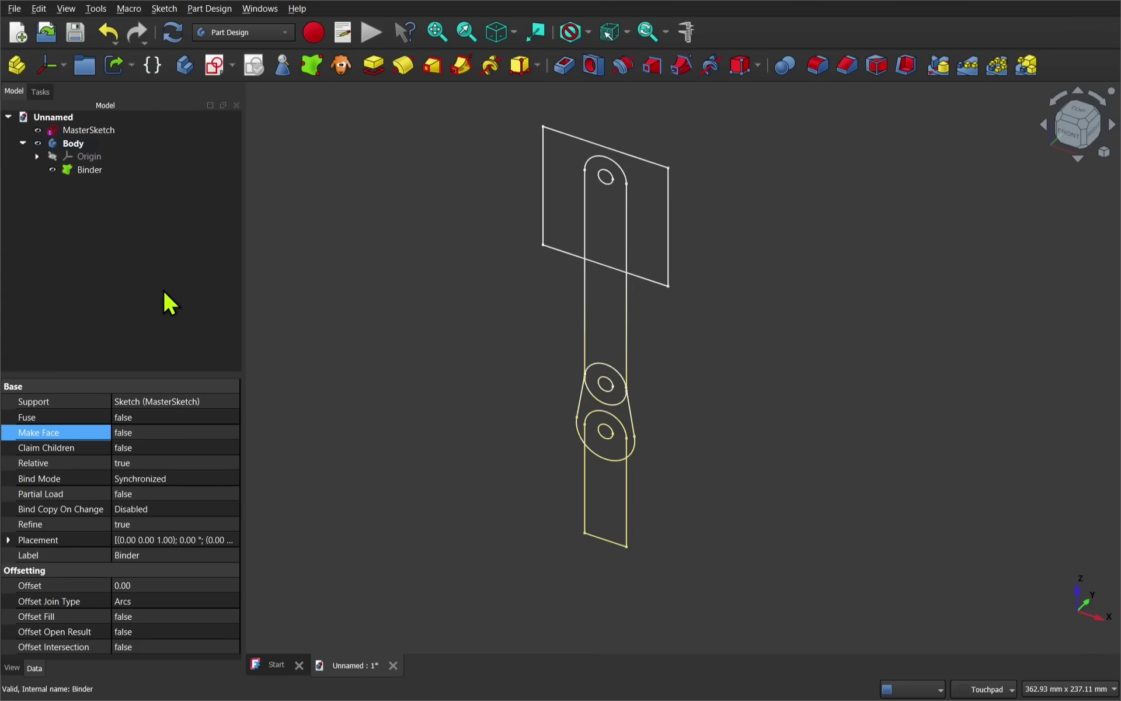
click(107, 132)
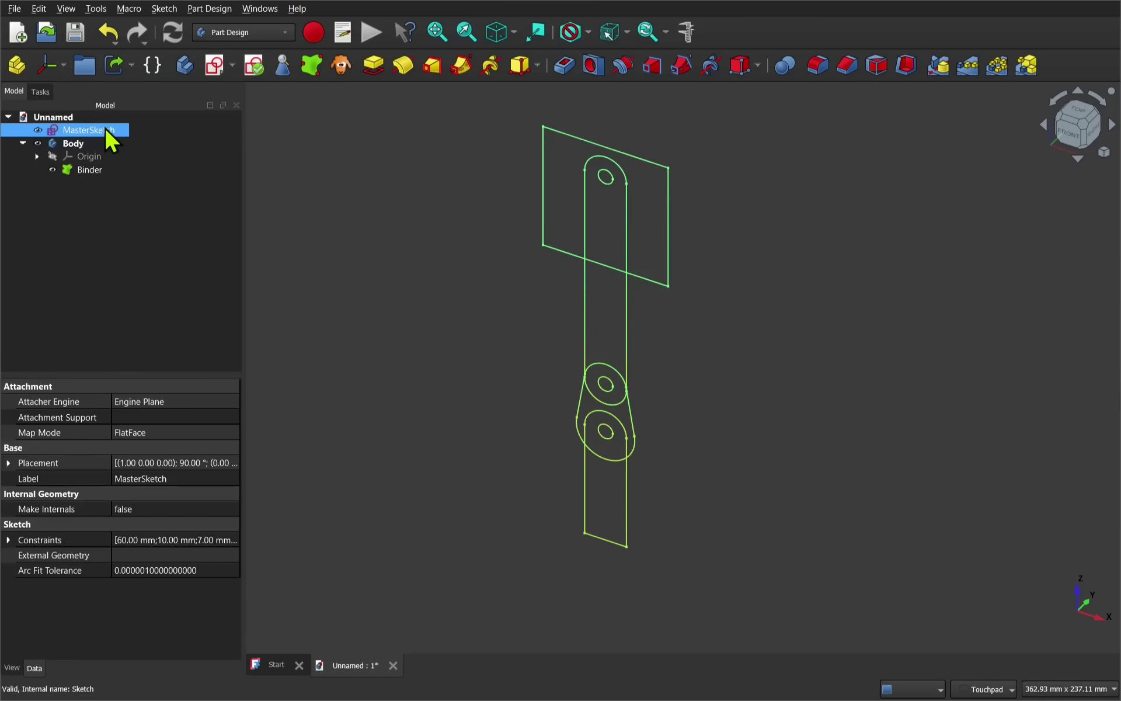
key(space)
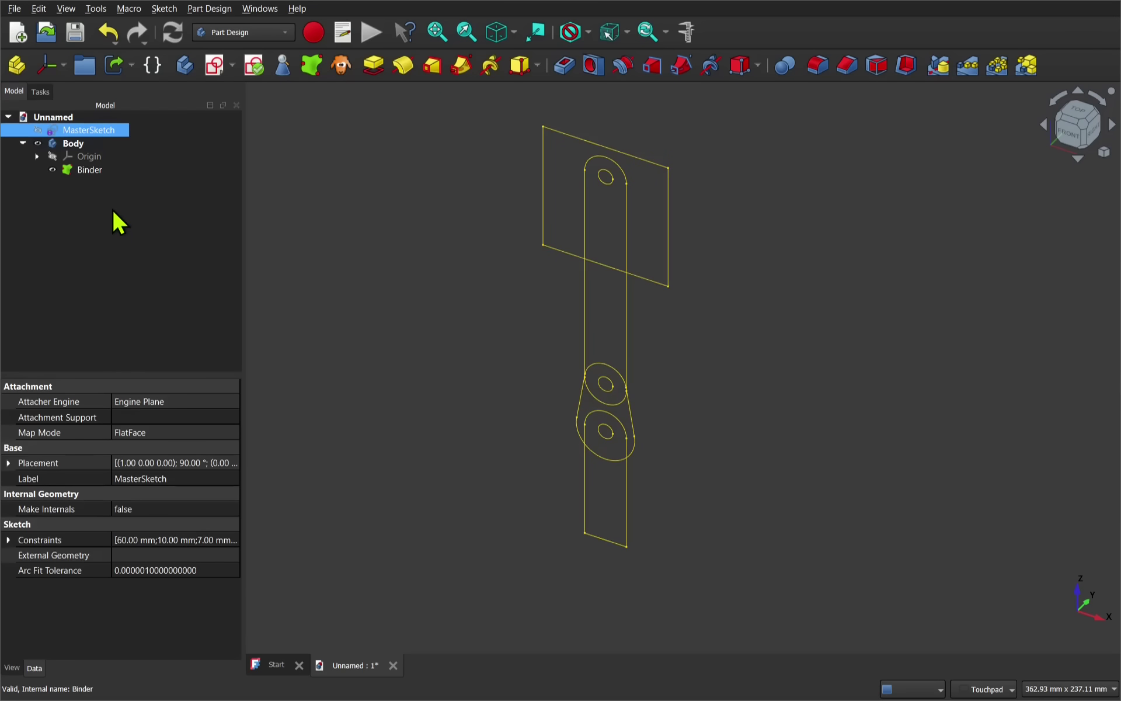
Step: Create an XZ-plane sketch referencing the slot's right, bottom and left edges and top arc
click(206, 67)
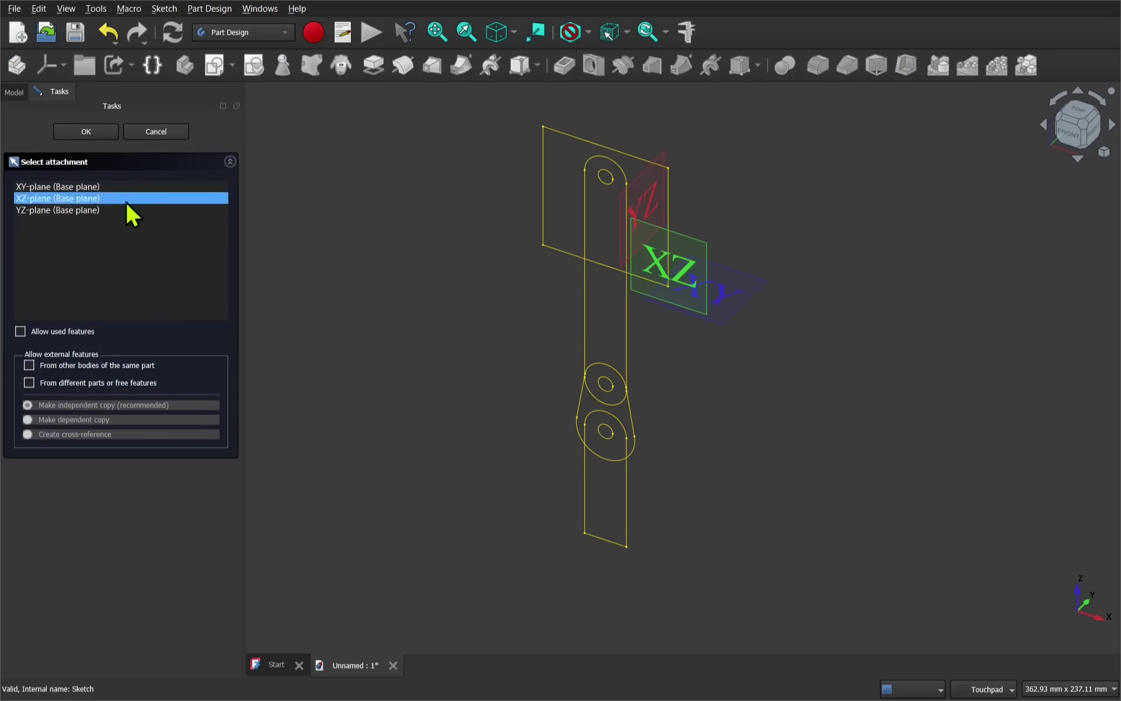
click(666, 255)
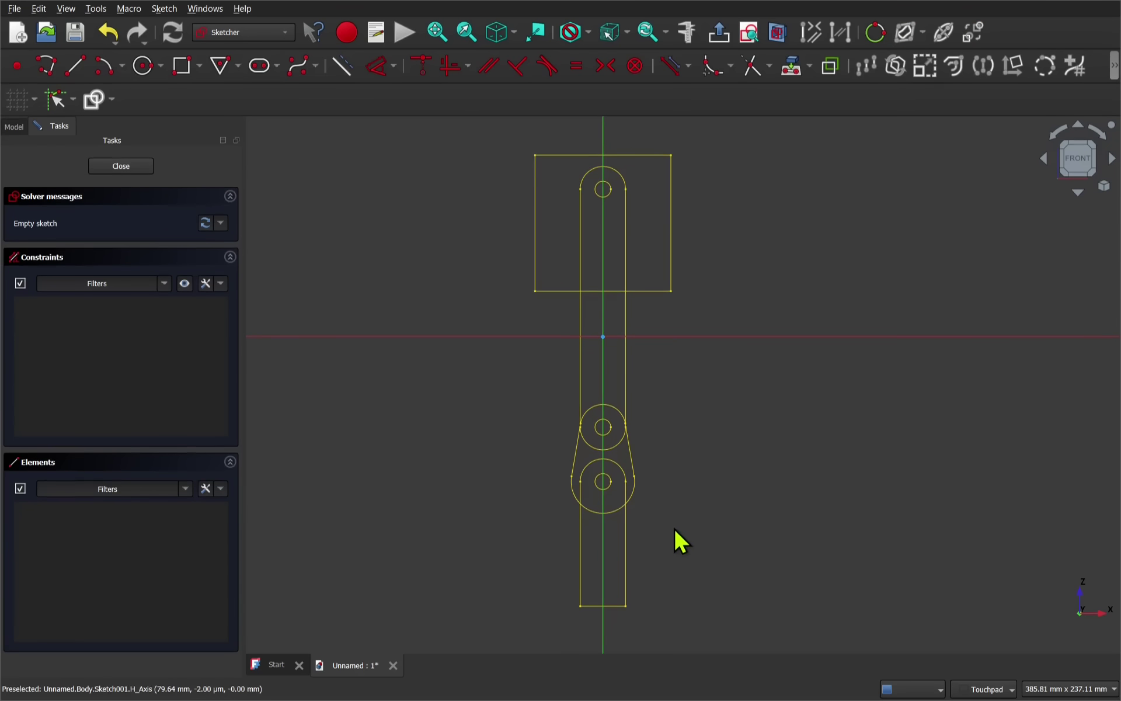
click(786, 70)
click(628, 574)
click(617, 605)
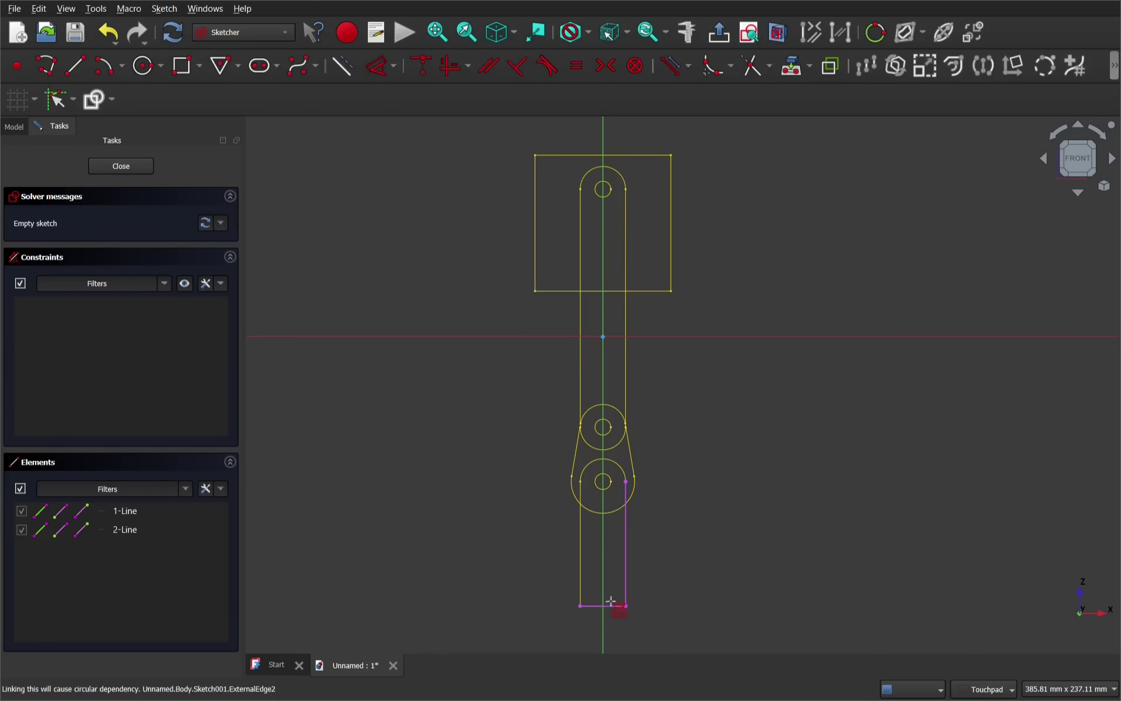
click(580, 570)
click(603, 461)
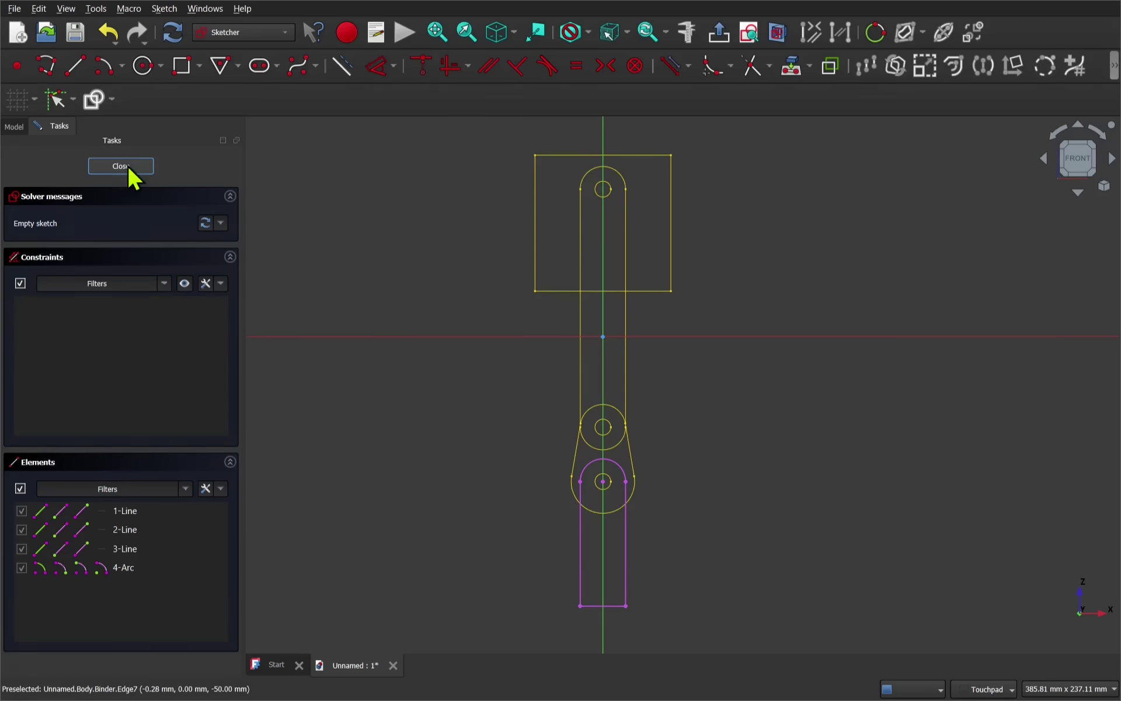
click(128, 167)
Step: Hide the Binder and pad Sketch001 10 mm, symmetric to its plane
click(102, 172)
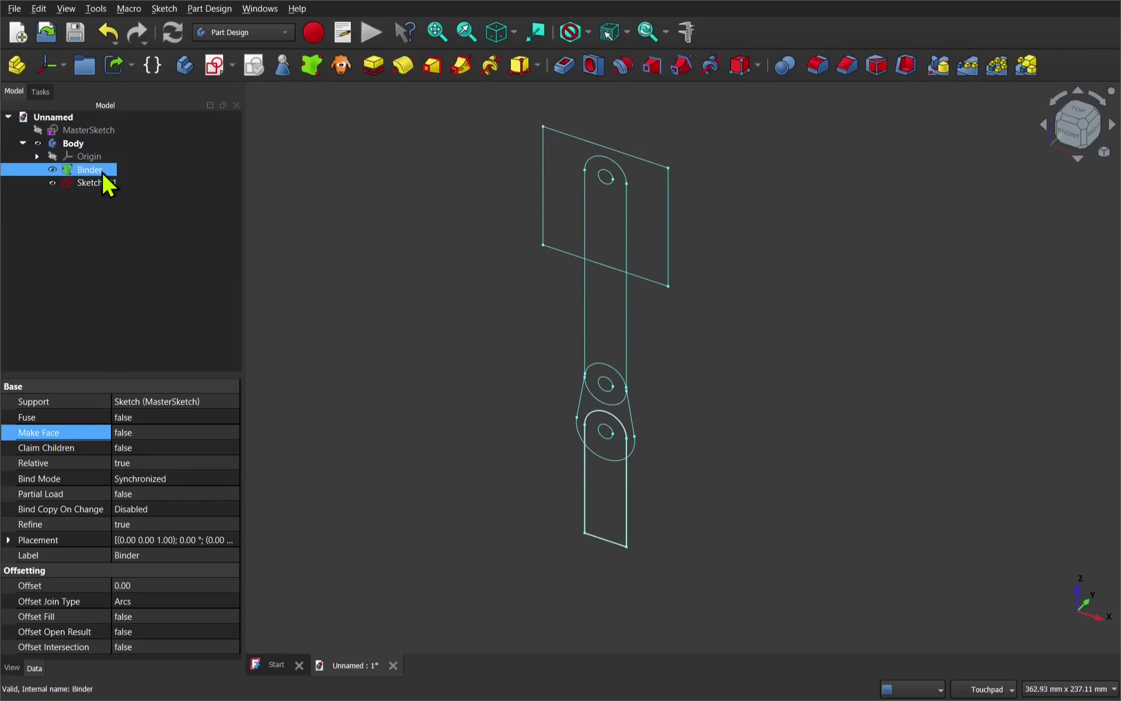
key(space)
click(97, 181)
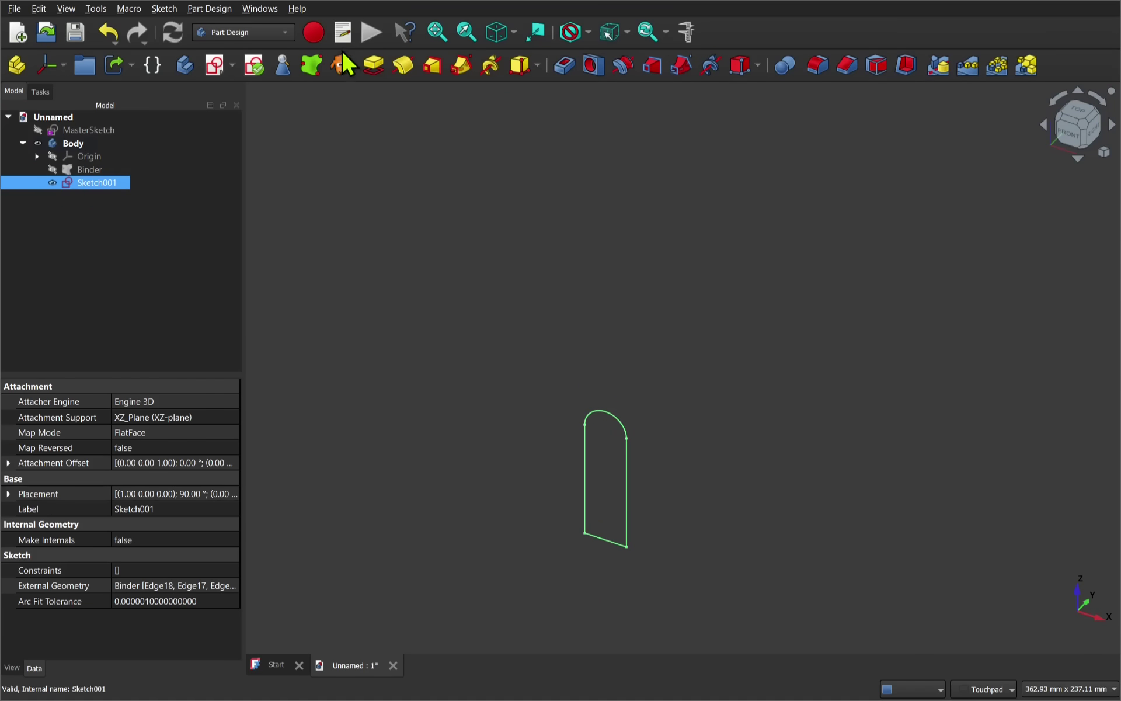
click(373, 65)
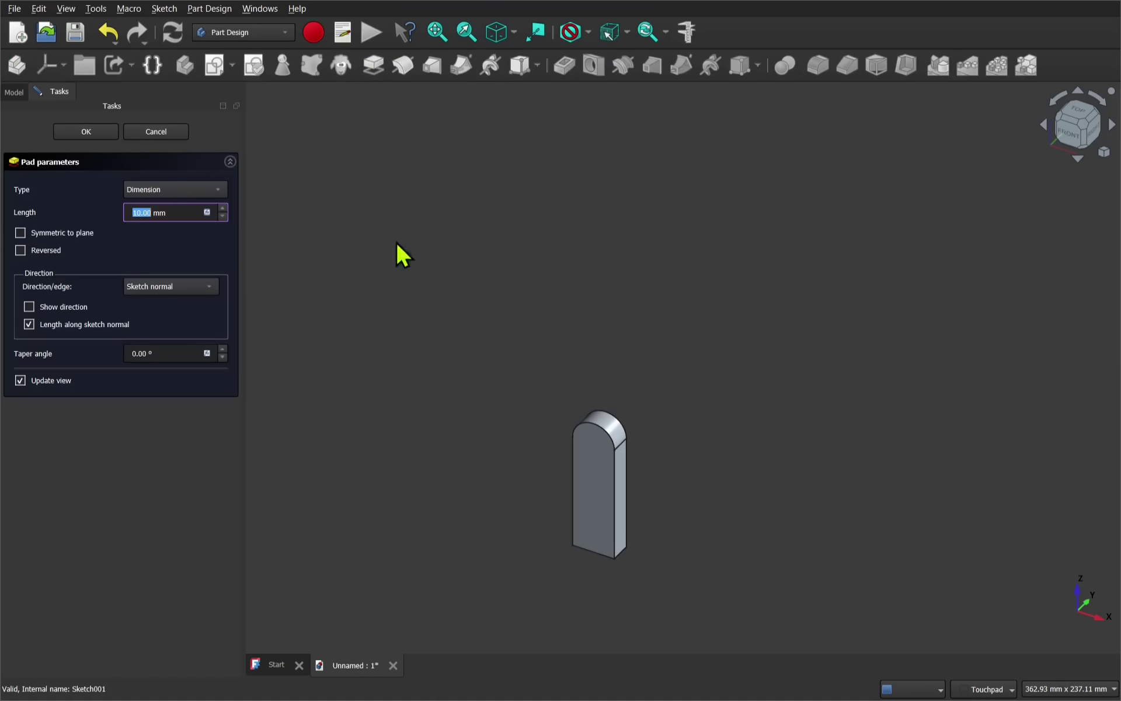
click(46, 235)
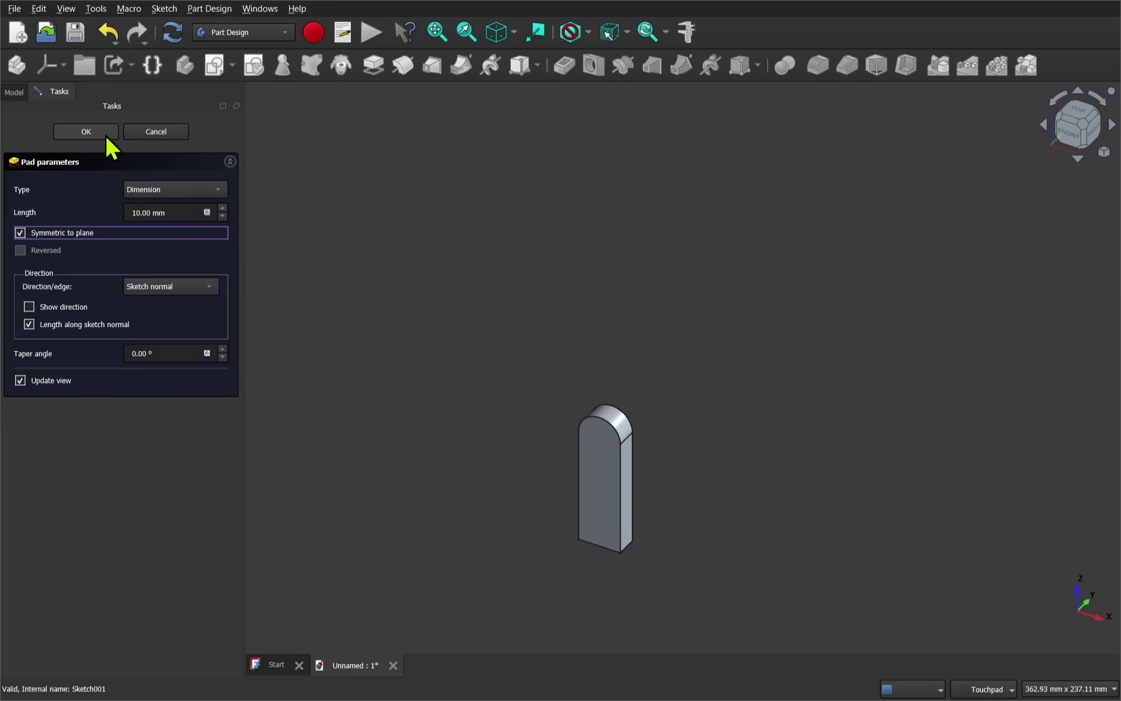
click(86, 132)
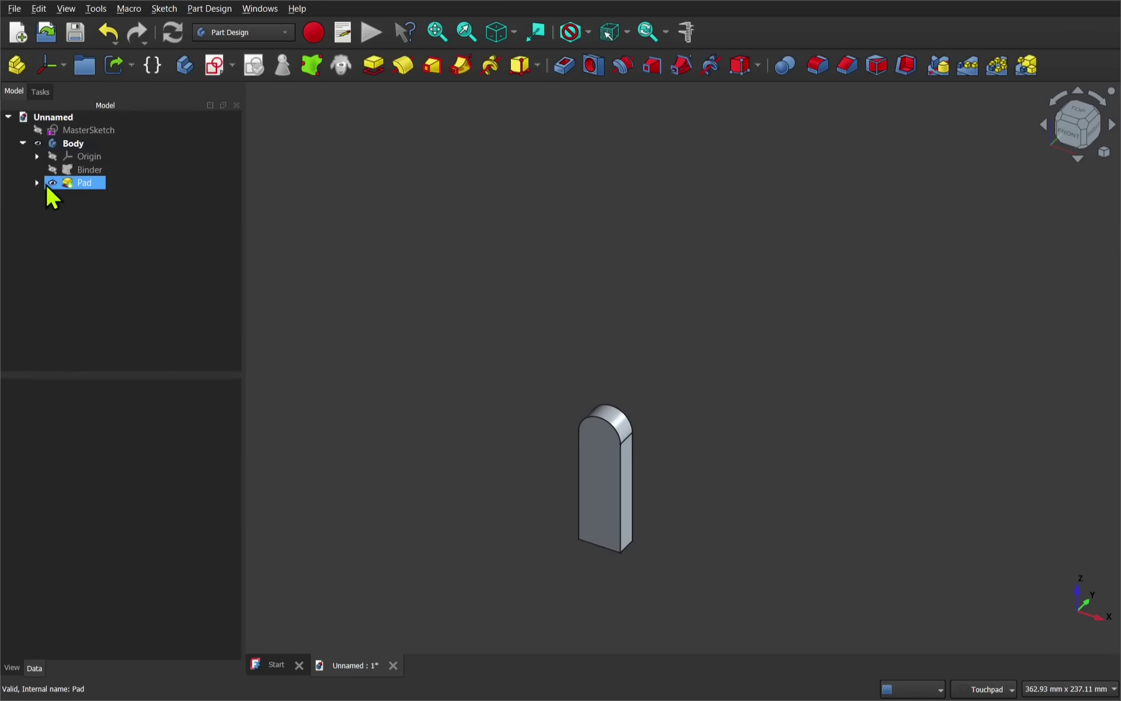
Step: Reopen Sketch001 under the Pad and reference the pin hole circle
click(39, 182)
click(95, 197)
double_click(95, 195)
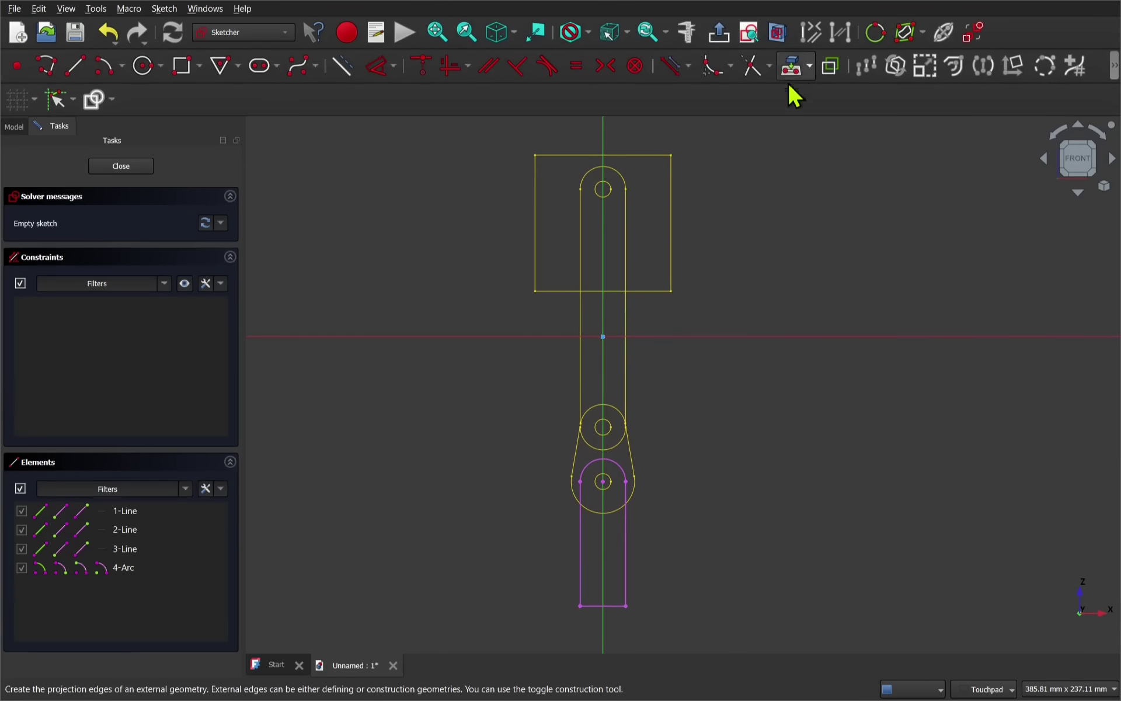
click(603, 481)
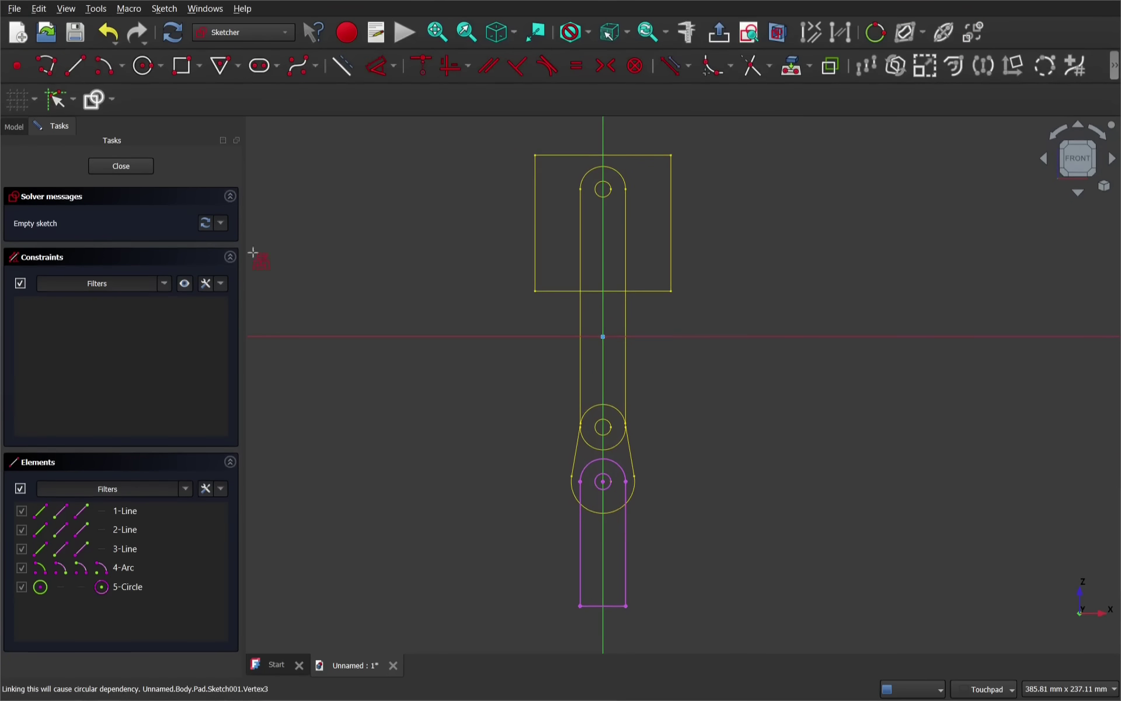
click(120, 166)
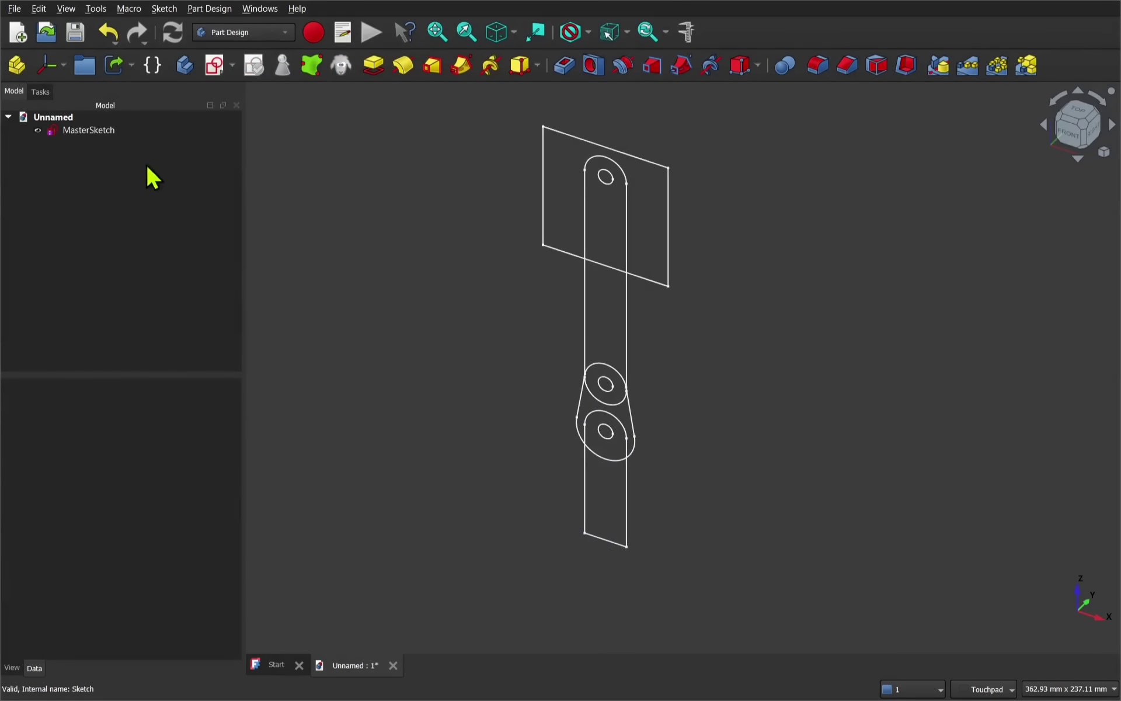
Step: Open Preferences from the Edit menu
click(38, 10)
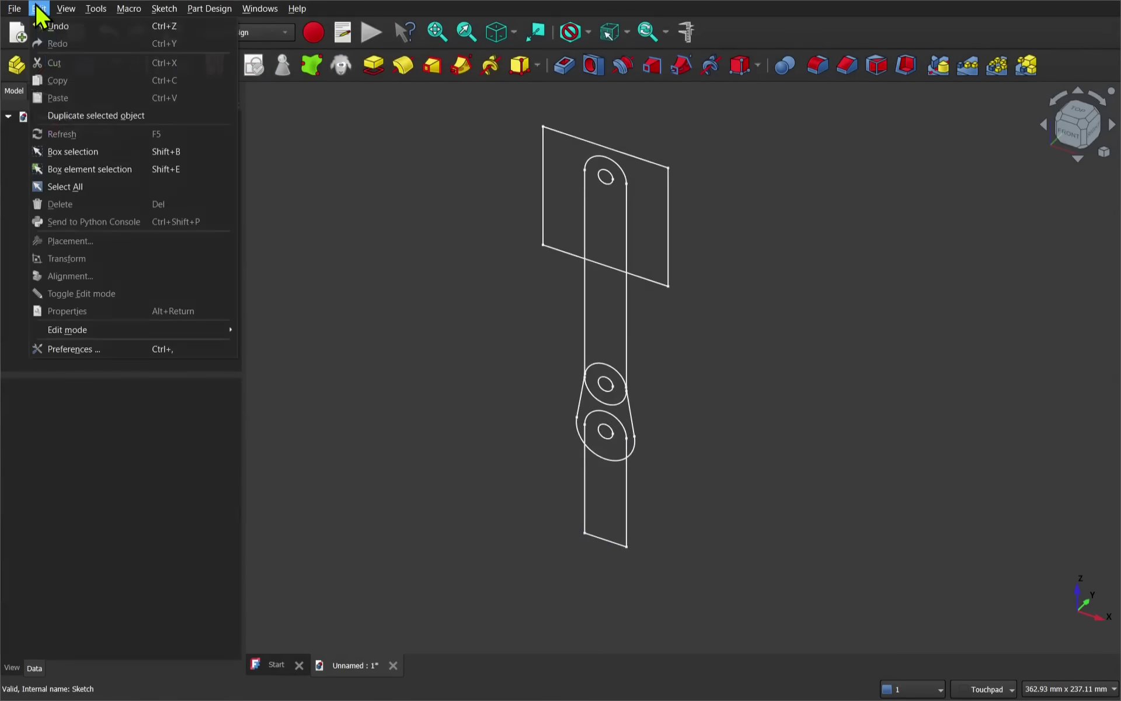
click(83, 348)
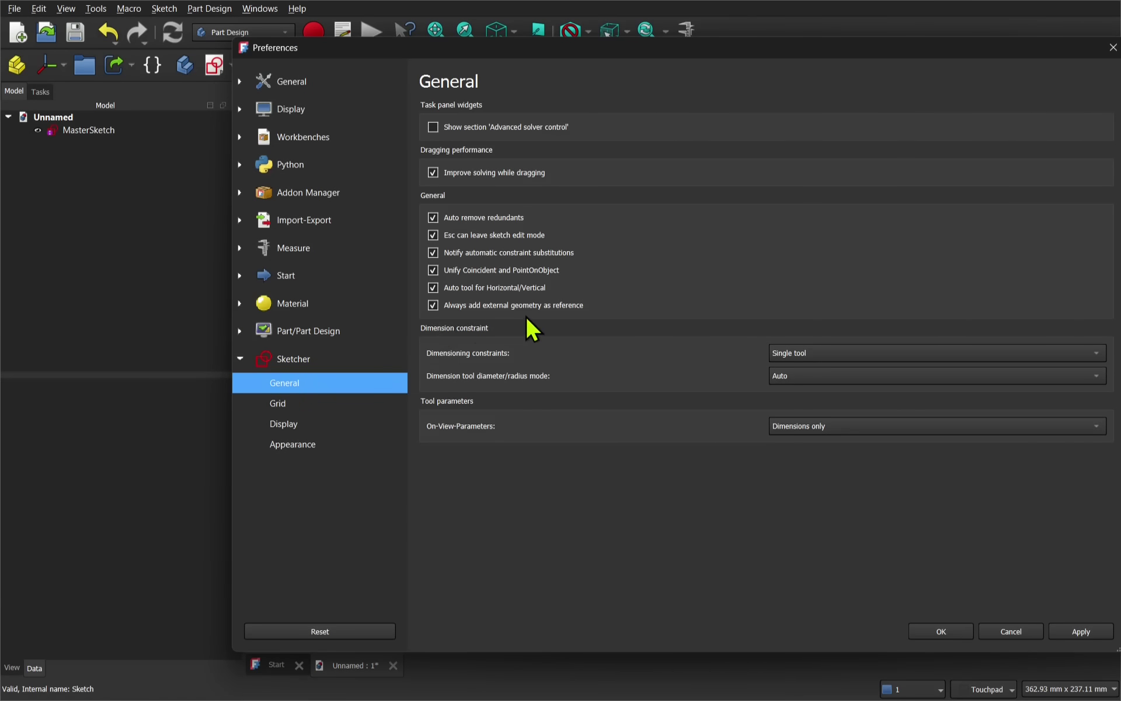
Step: Stop auto-referencing external geometry, set the binder's Make Face true, and pad the link
click(433, 306)
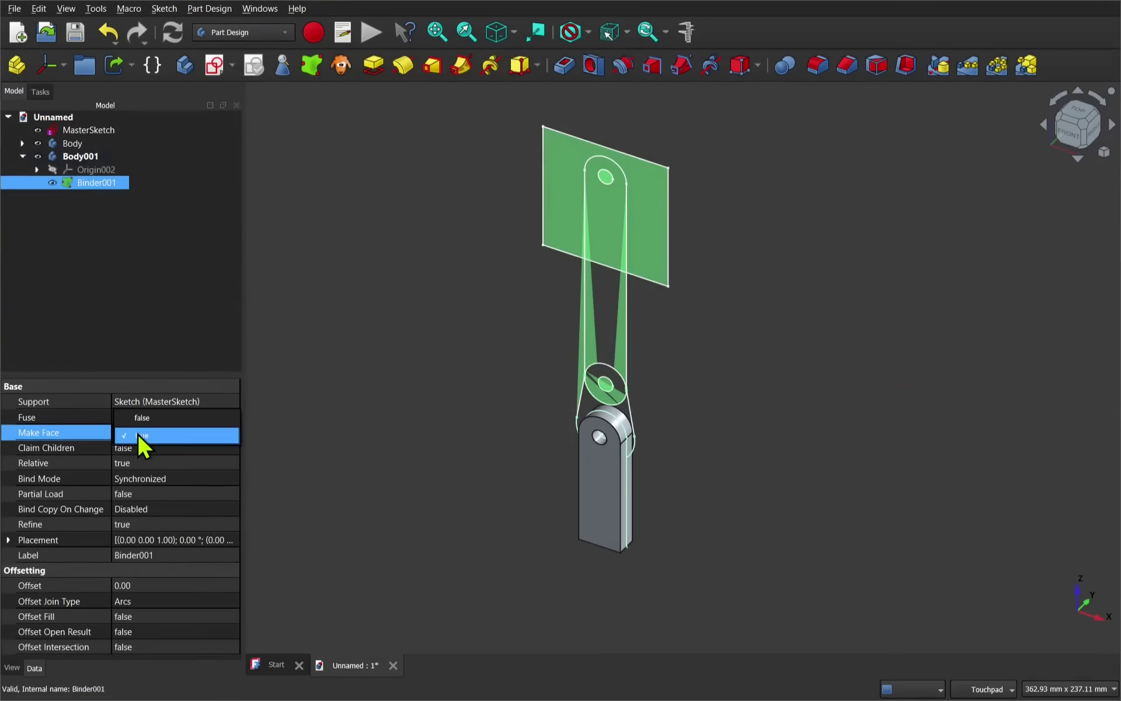
click(138, 434)
click(670, 263)
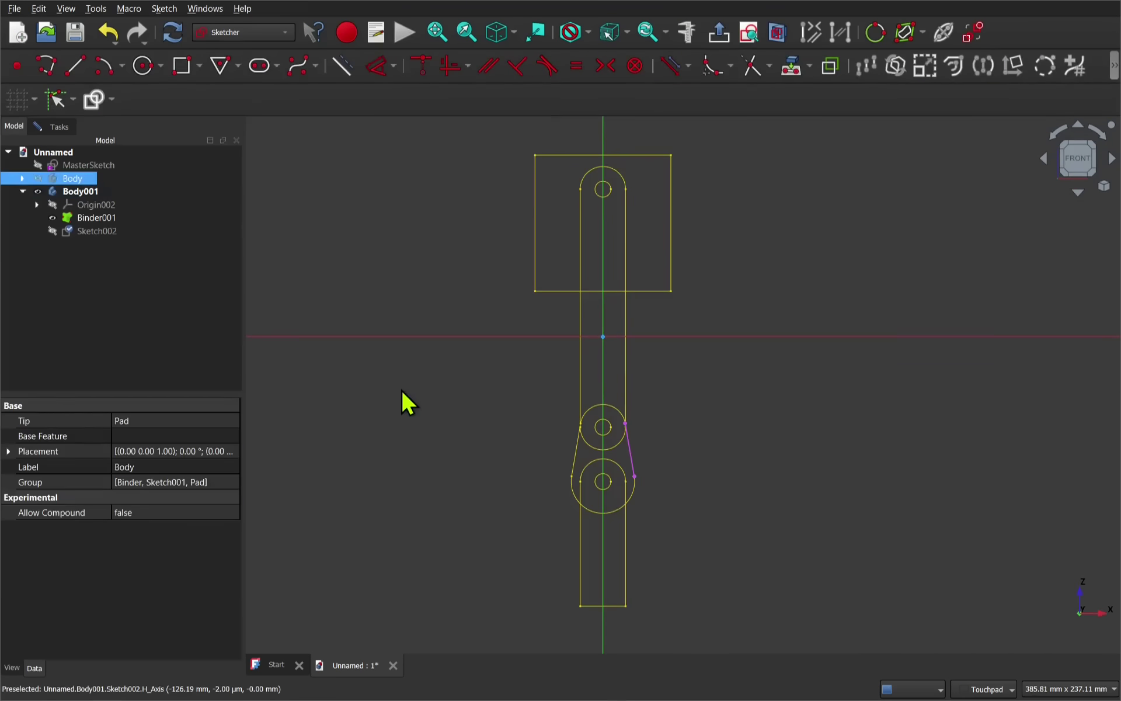
click(59, 126)
click(121, 164)
click(430, 103)
key(Return)
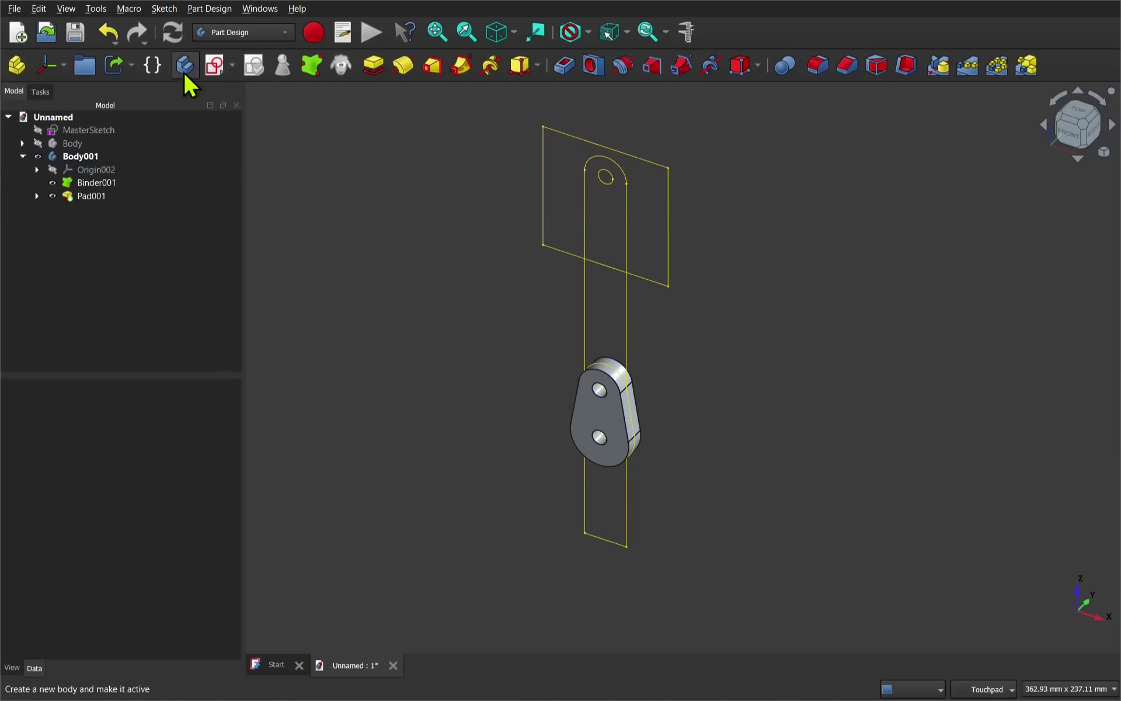
Step: In a new body, draw the closed piston profile polyline with a 5 mm distance constraint
click(183, 71)
click(46, 66)
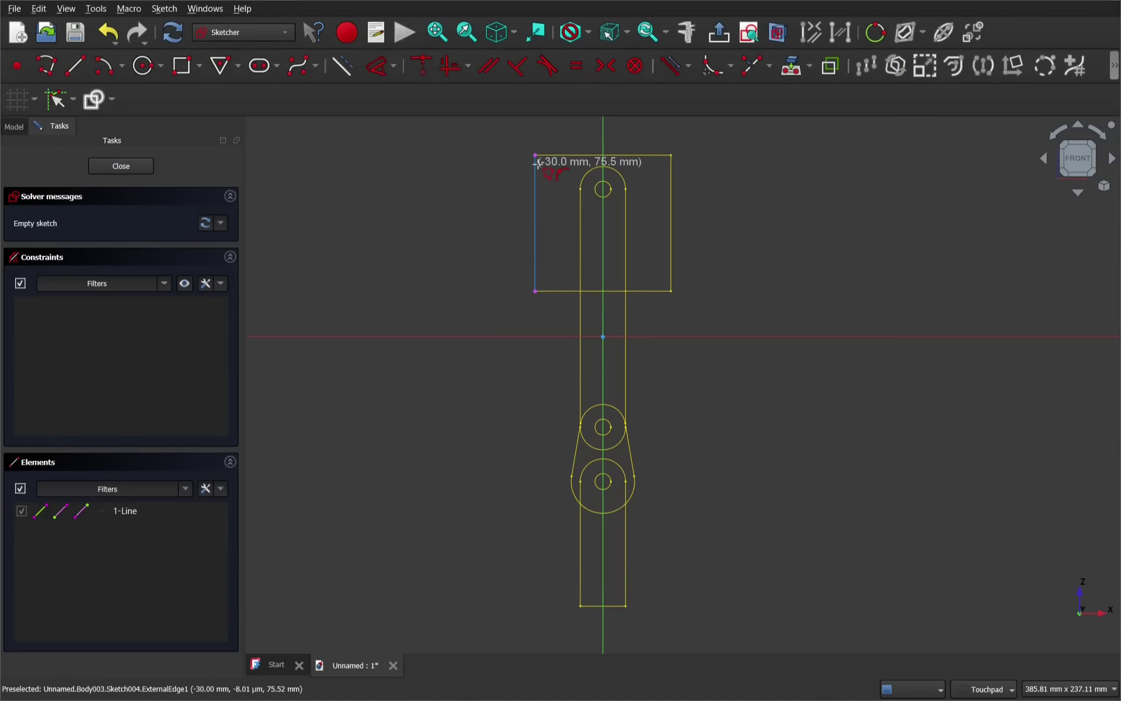
click(534, 290)
click(553, 174)
click(535, 156)
click(536, 290)
scroll(545, 301, up, 2)
scroll(546, 301, down, 2)
scroll(569, 207, up, 1)
key(l)
click(517, 454)
click(538, 454)
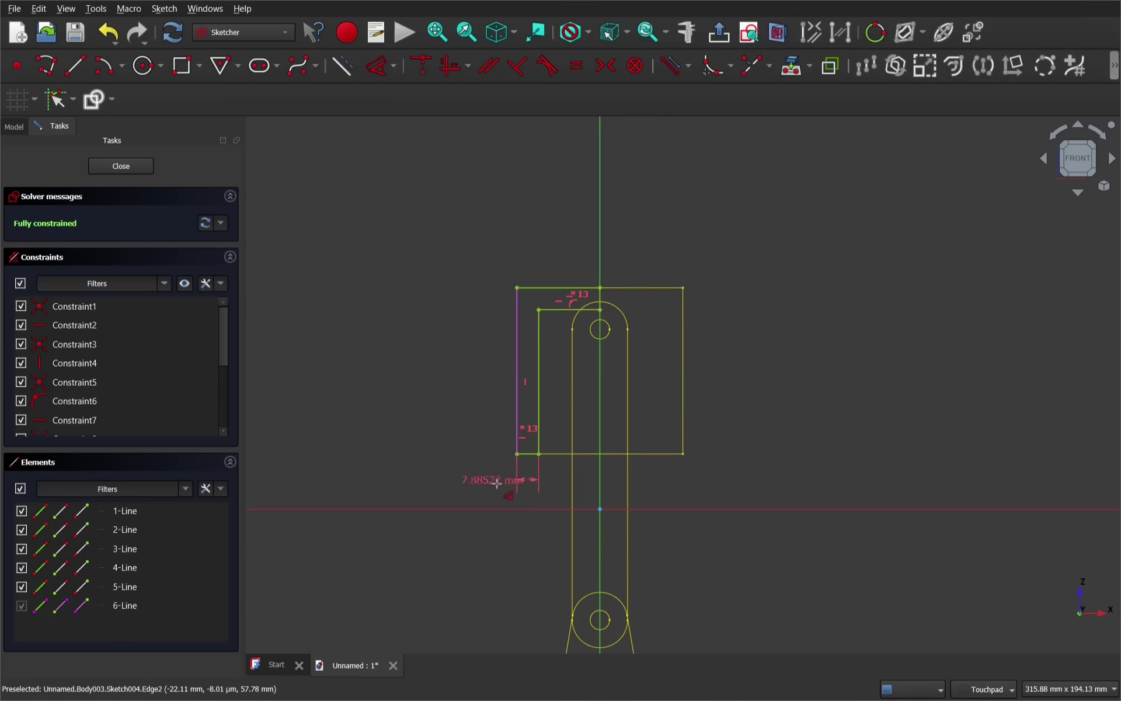
text(5)
key(Return)
Step: Revolve the profile into the piston and start a new sketch on the XZ plane
click(121, 166)
click(403, 65)
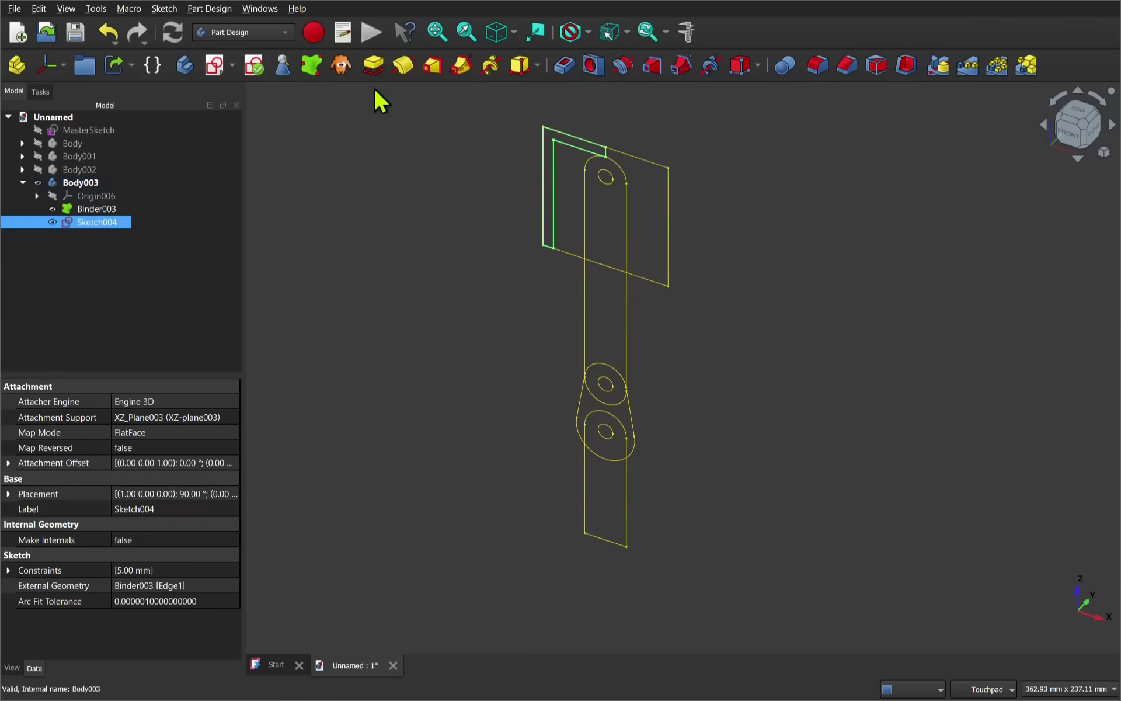
click(95, 129)
click(214, 65)
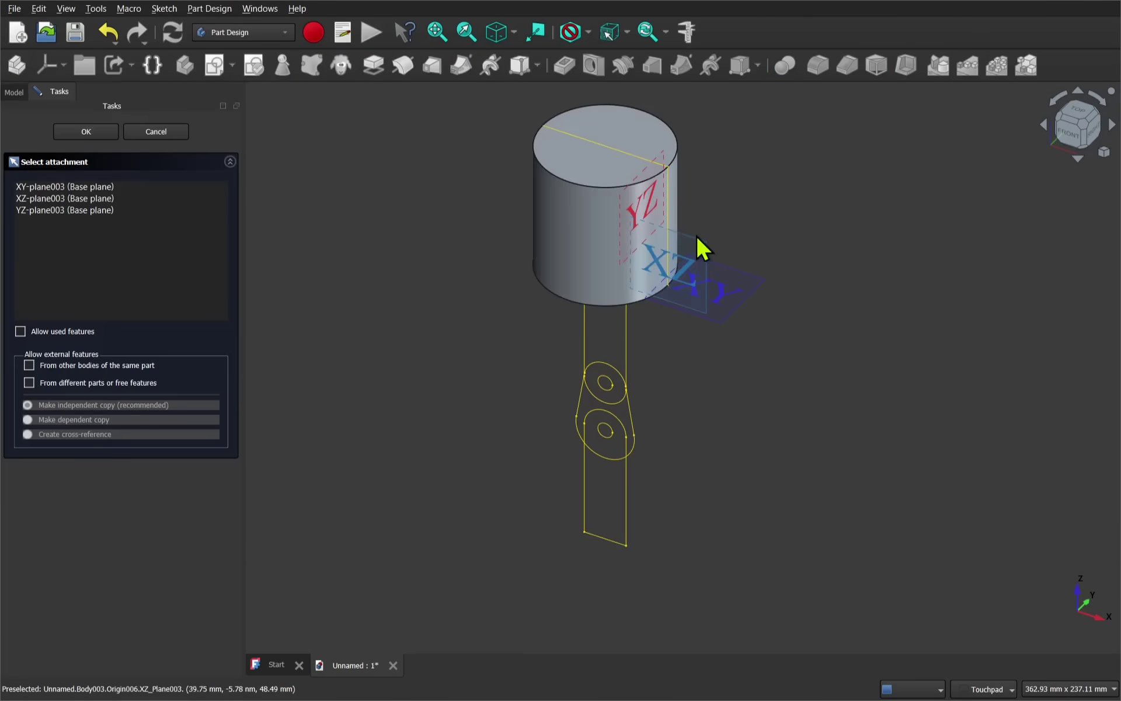
click(701, 247)
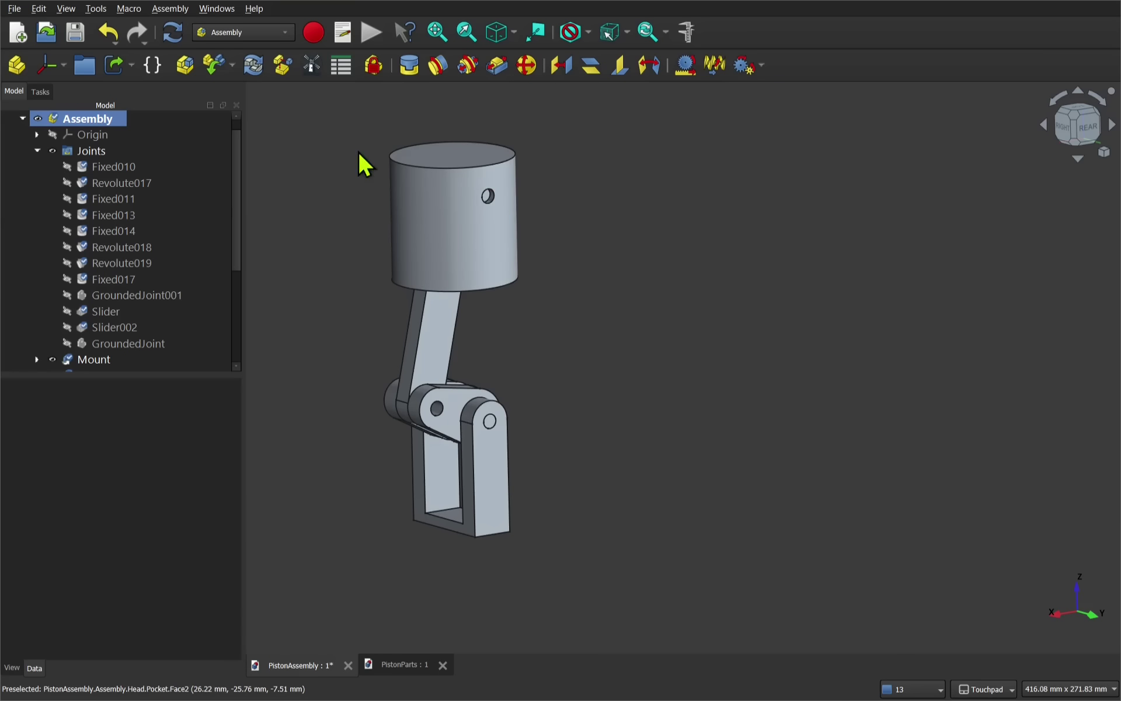
Step: Create a simulation with an angular 5*time motion on Revolute017
click(311, 66)
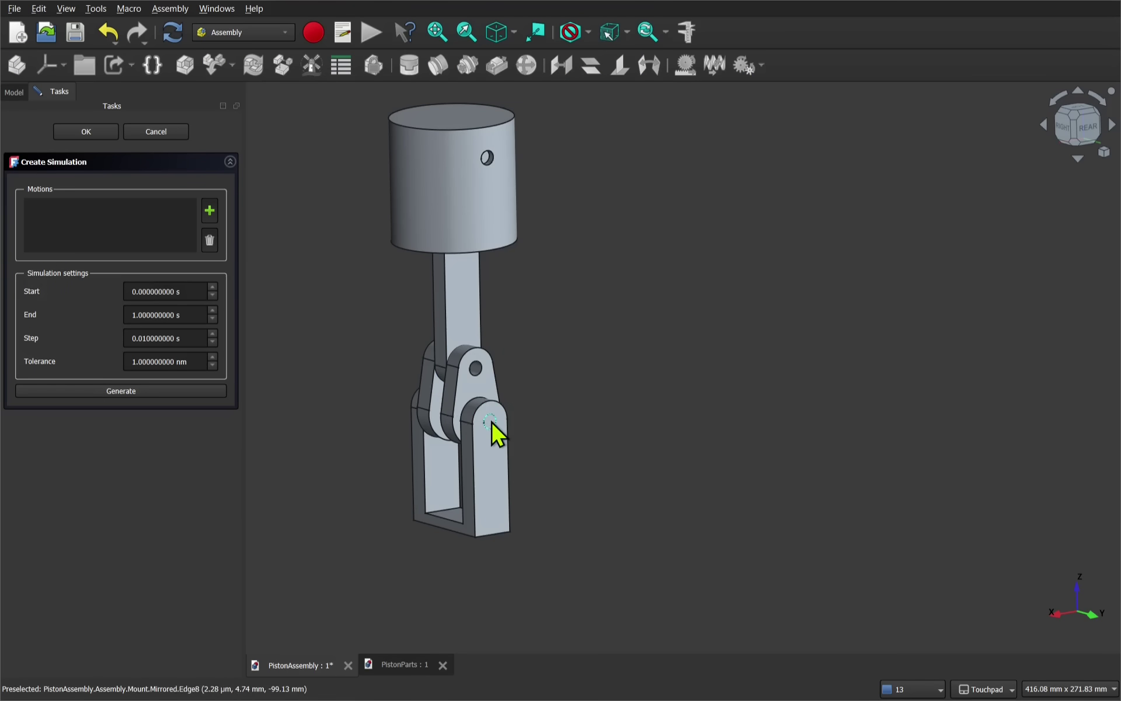
click(212, 213)
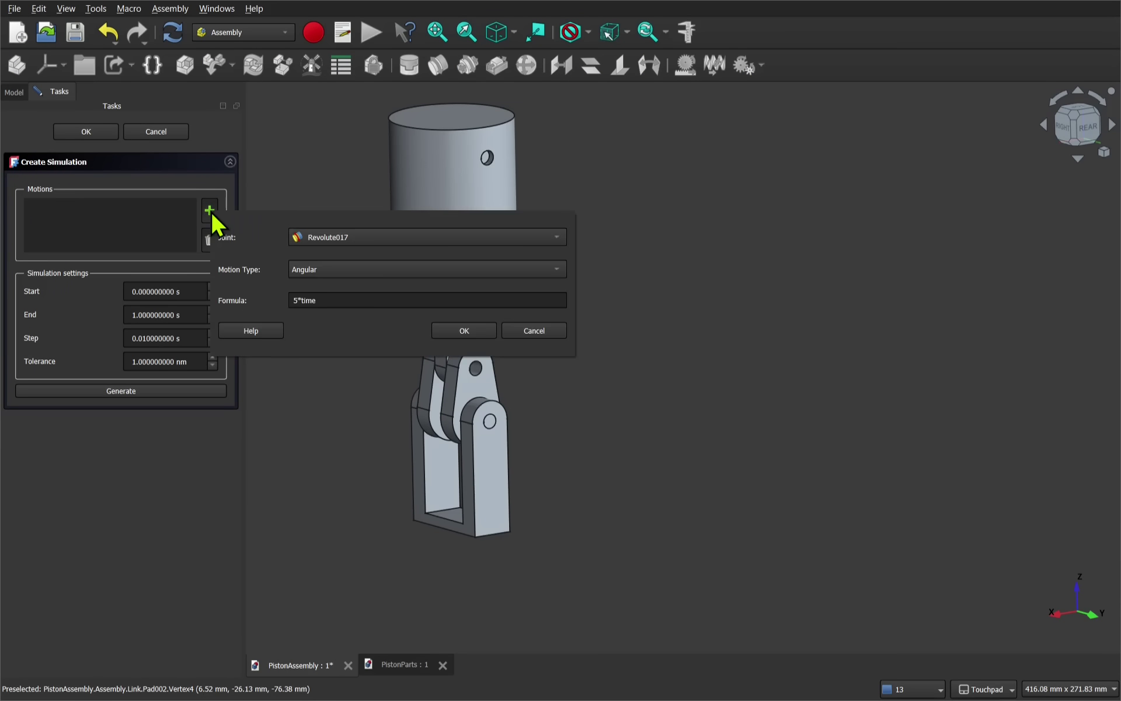
click(355, 249)
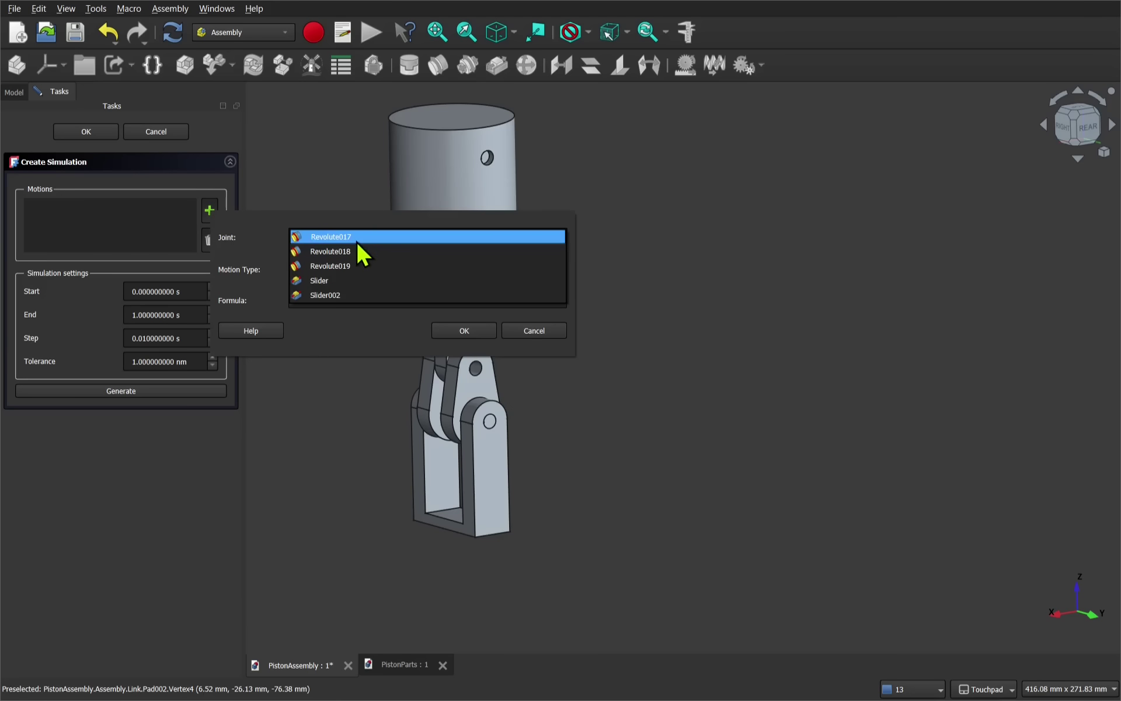
click(353, 239)
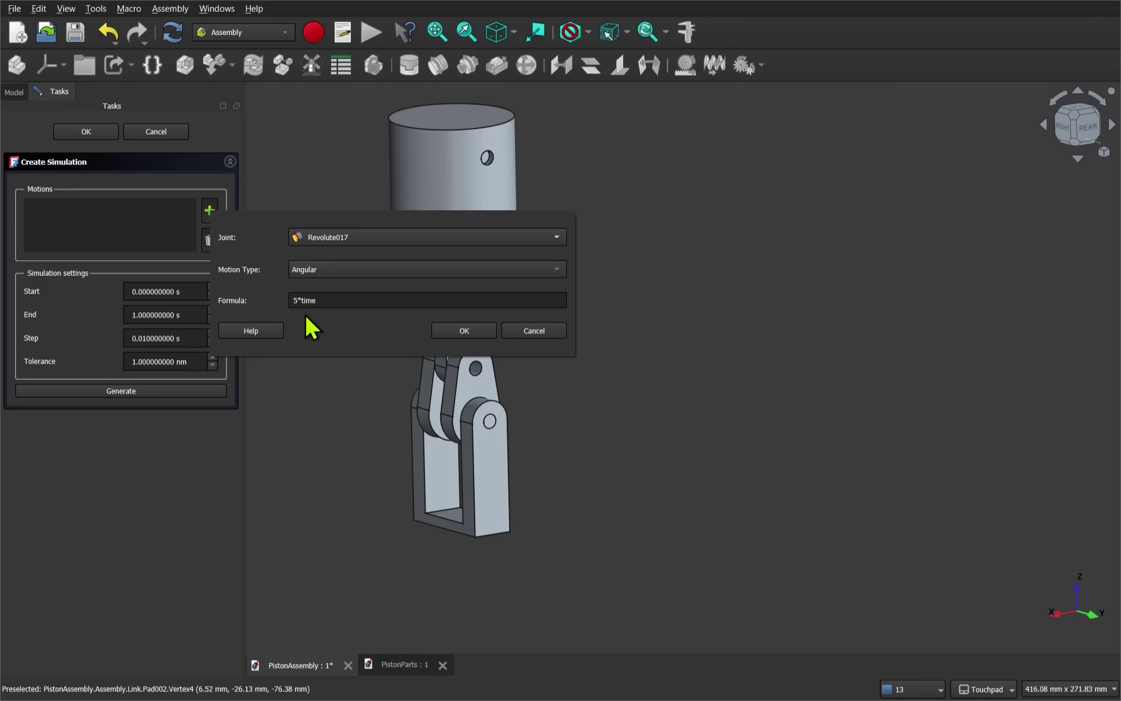
drag(289, 301, 377, 310)
click(440, 329)
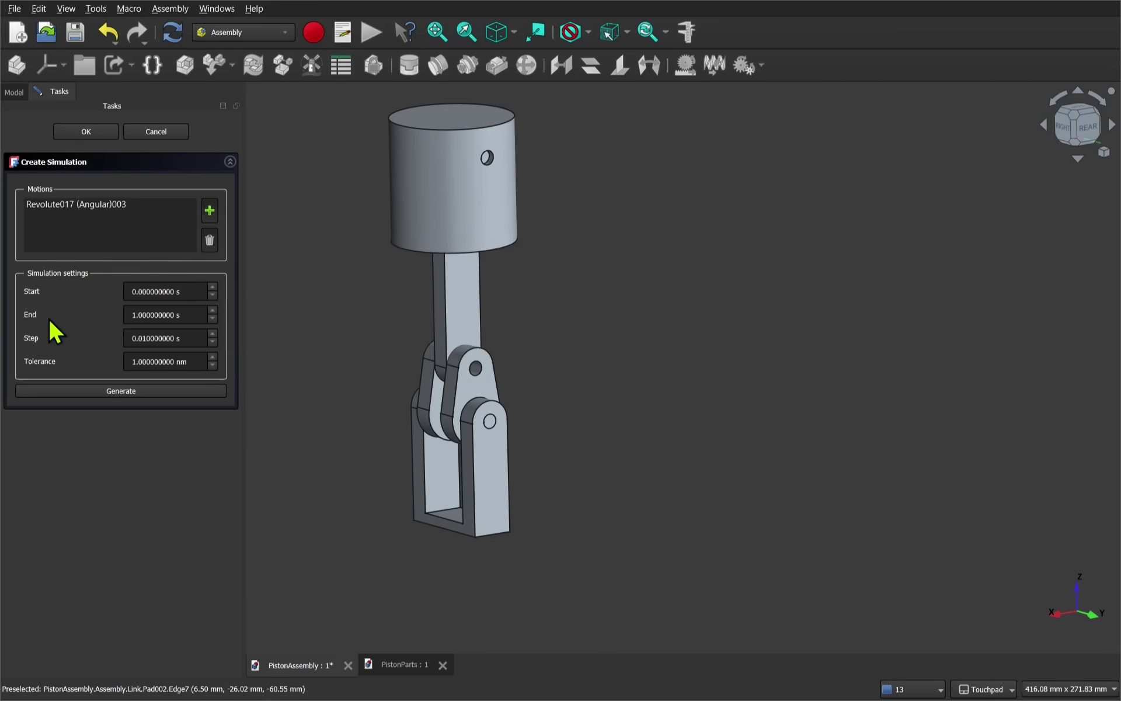
Step: Set the simulation end time to 5 s and generate the animation
drag(138, 317, 119, 314)
text(5.000000000)
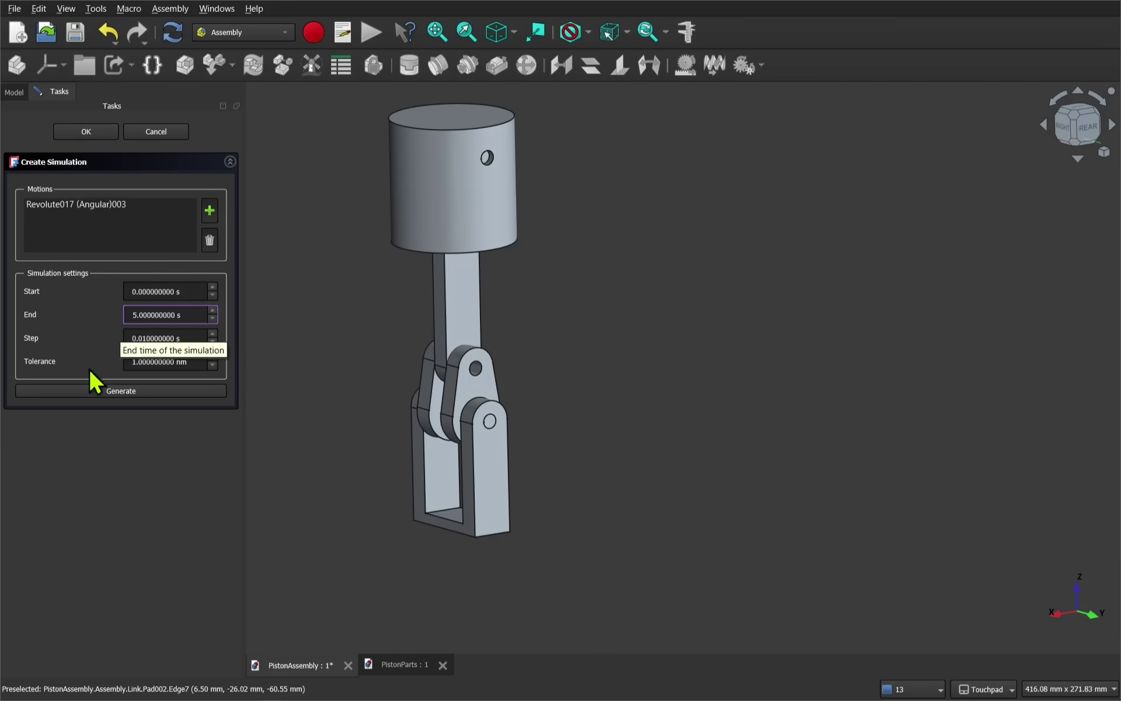
click(127, 388)
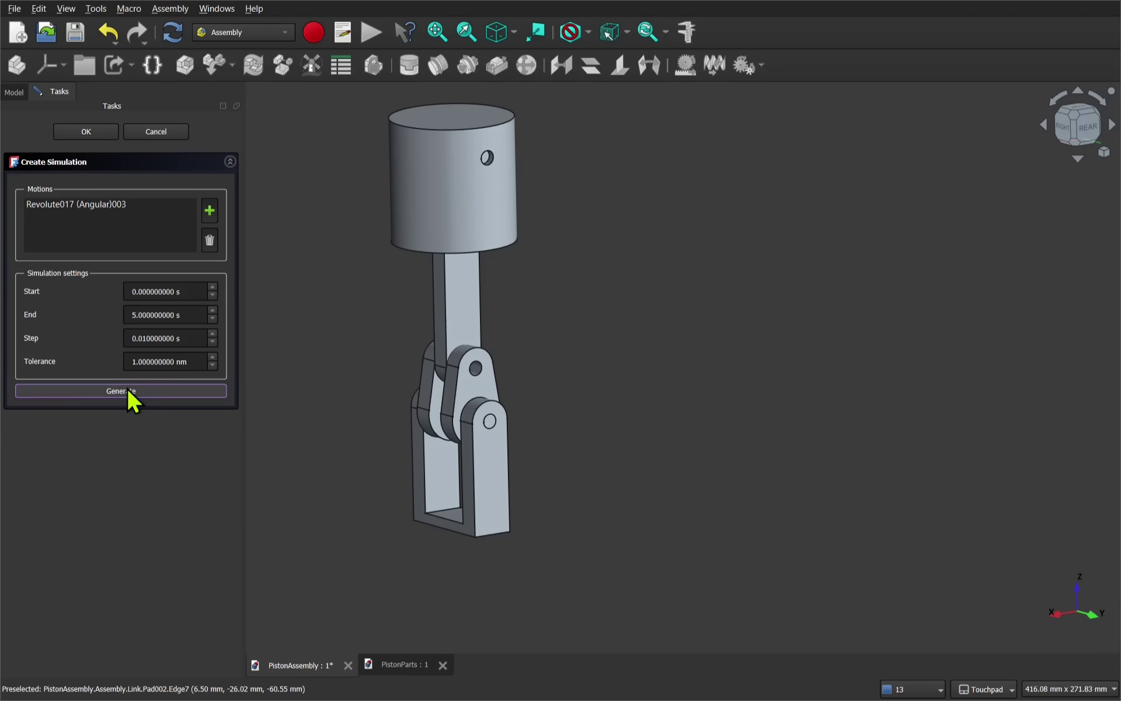
click(158, 466)
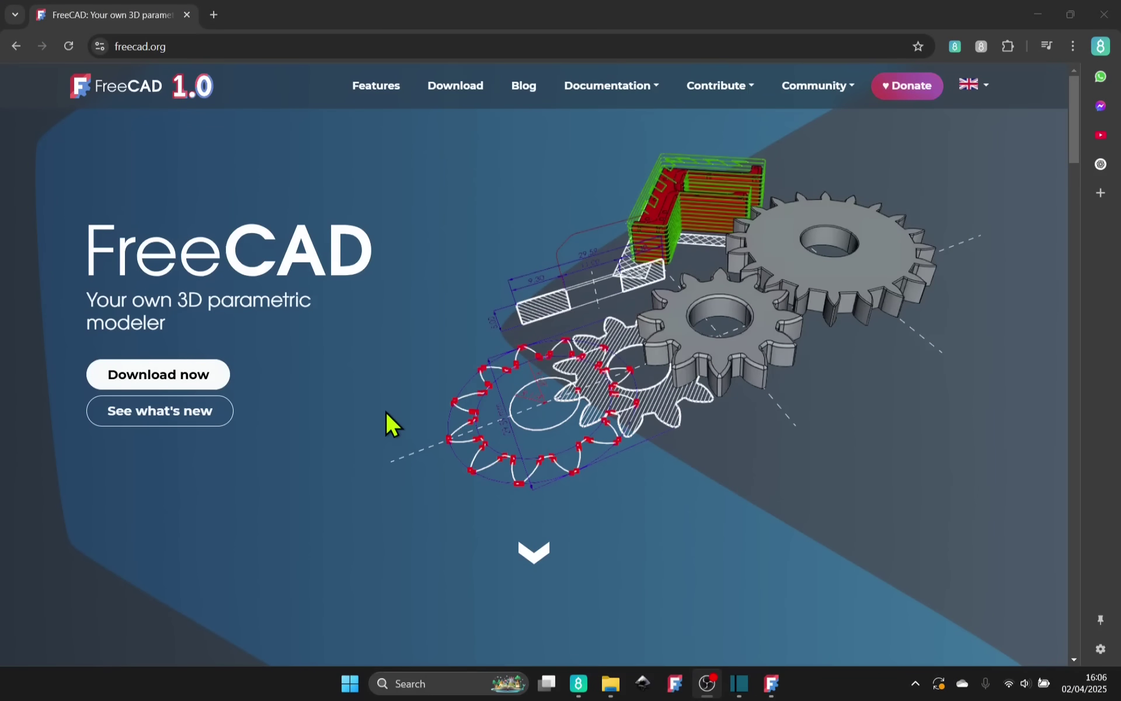
Step: Go from freecad.org's downloads page to the Weekly Build release page
click(190, 380)
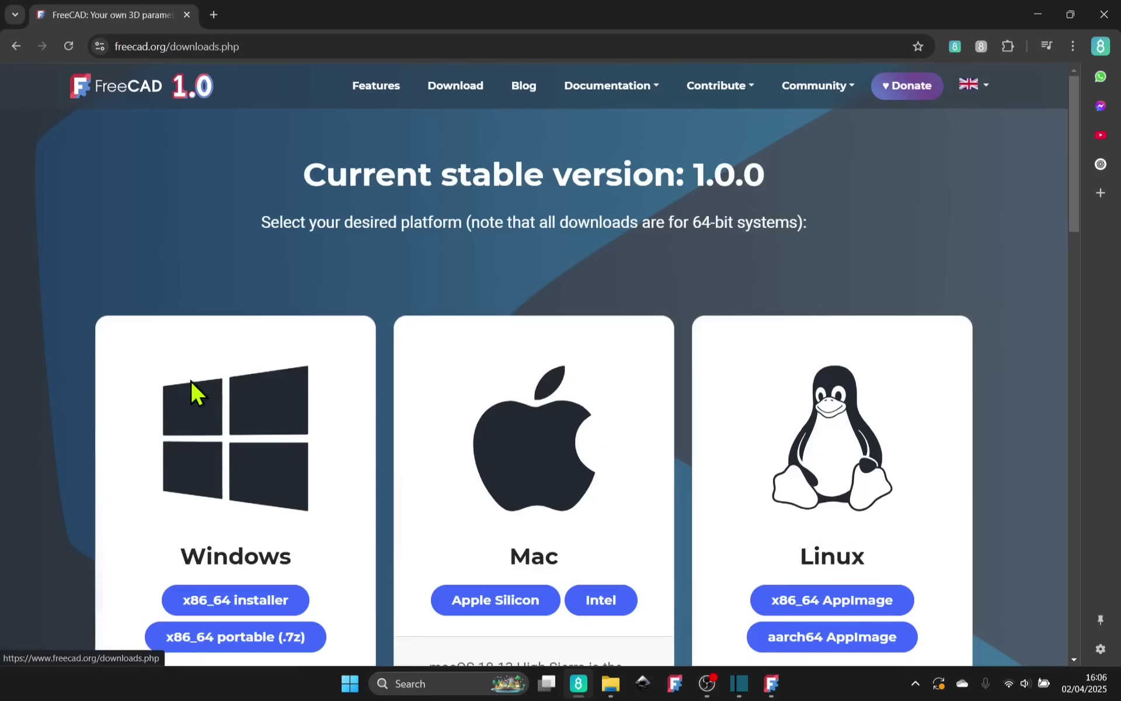
scroll(373, 378, down, 2)
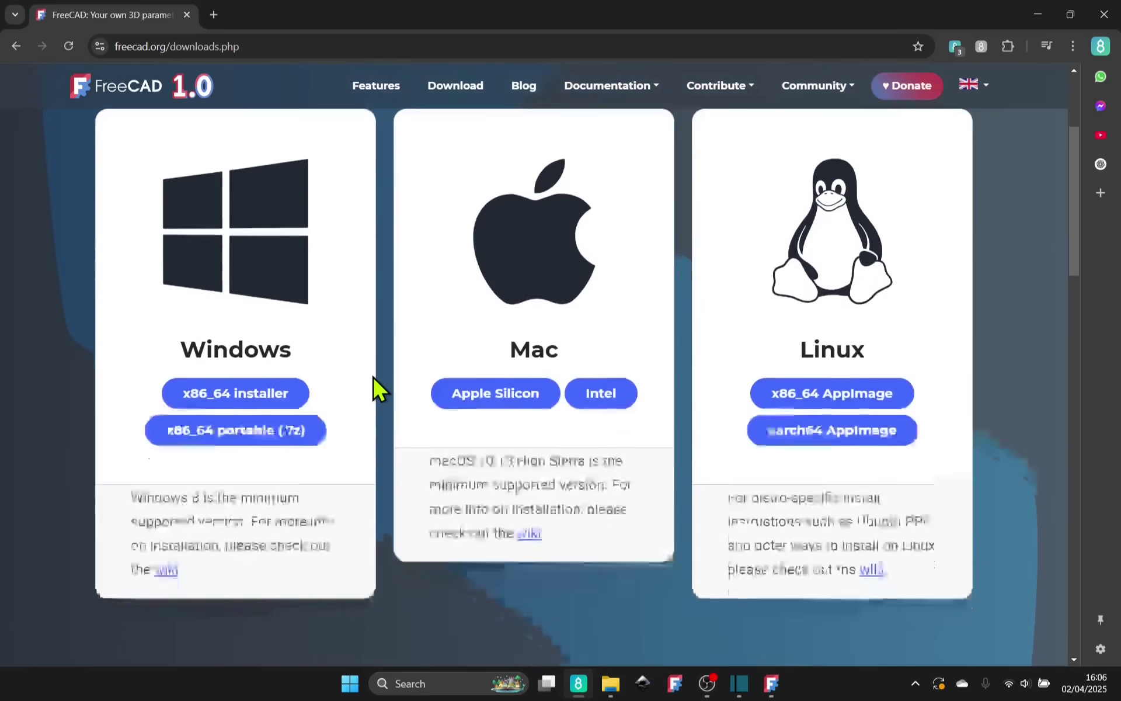
scroll(372, 386, down, 4)
scroll(371, 382, down, 2)
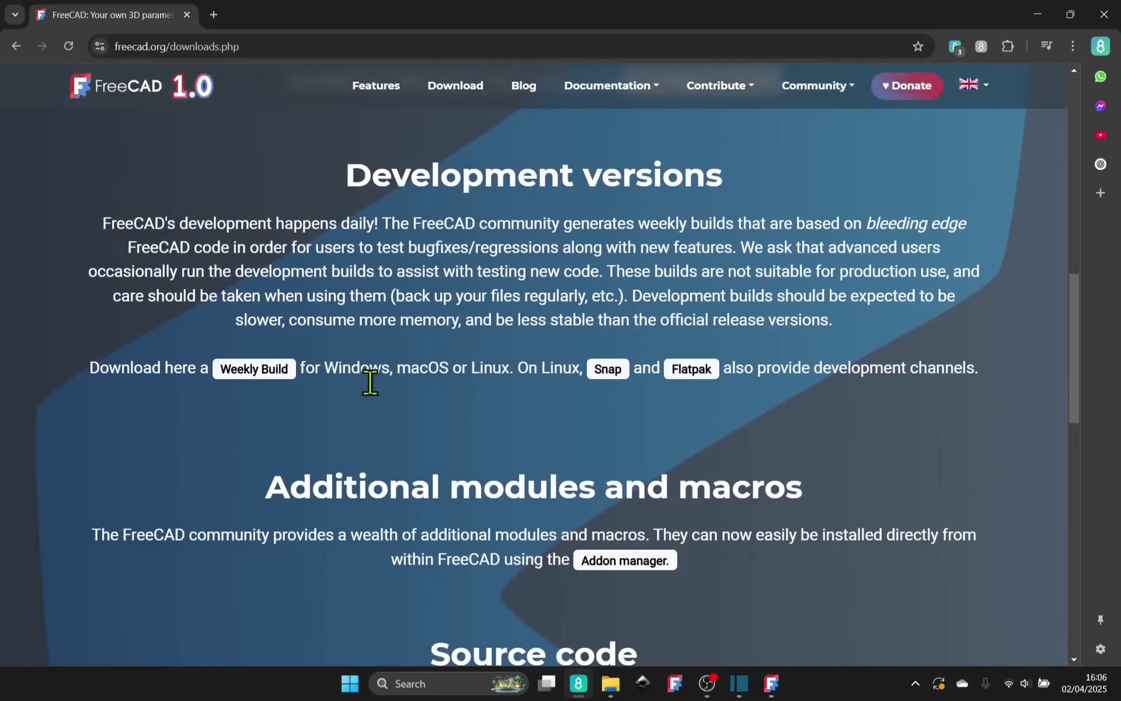
click(253, 372)
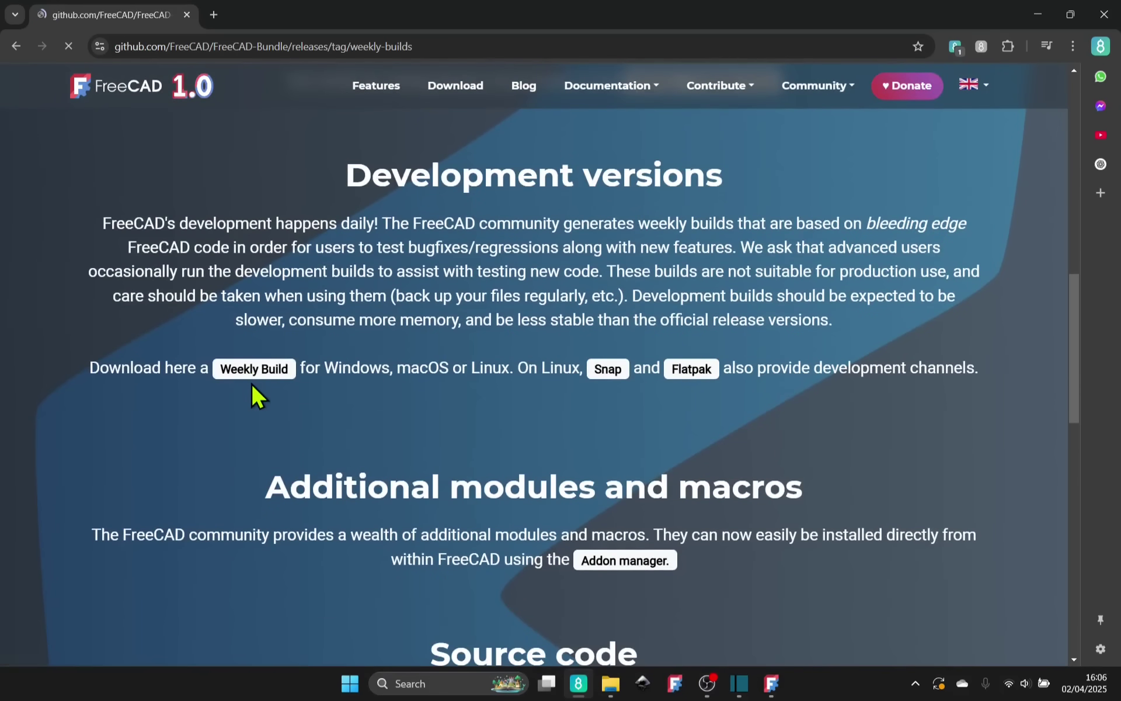
scroll(252, 383, down, 4)
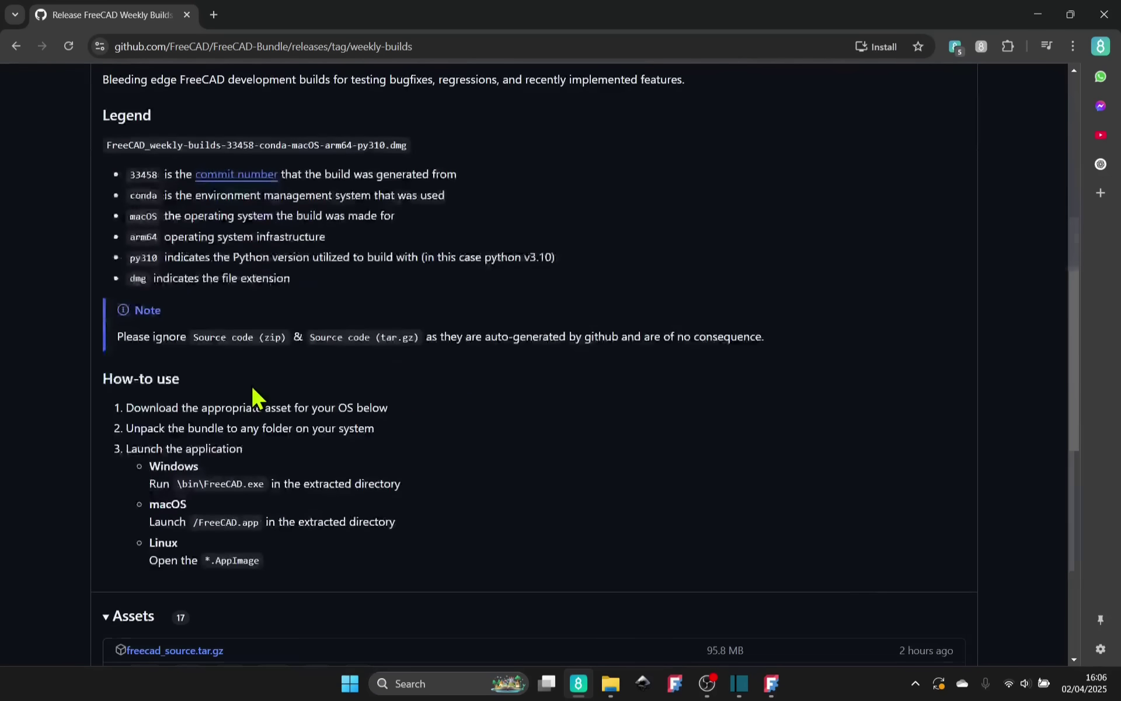
scroll(252, 385, down, 4)
scroll(251, 395, down, 1)
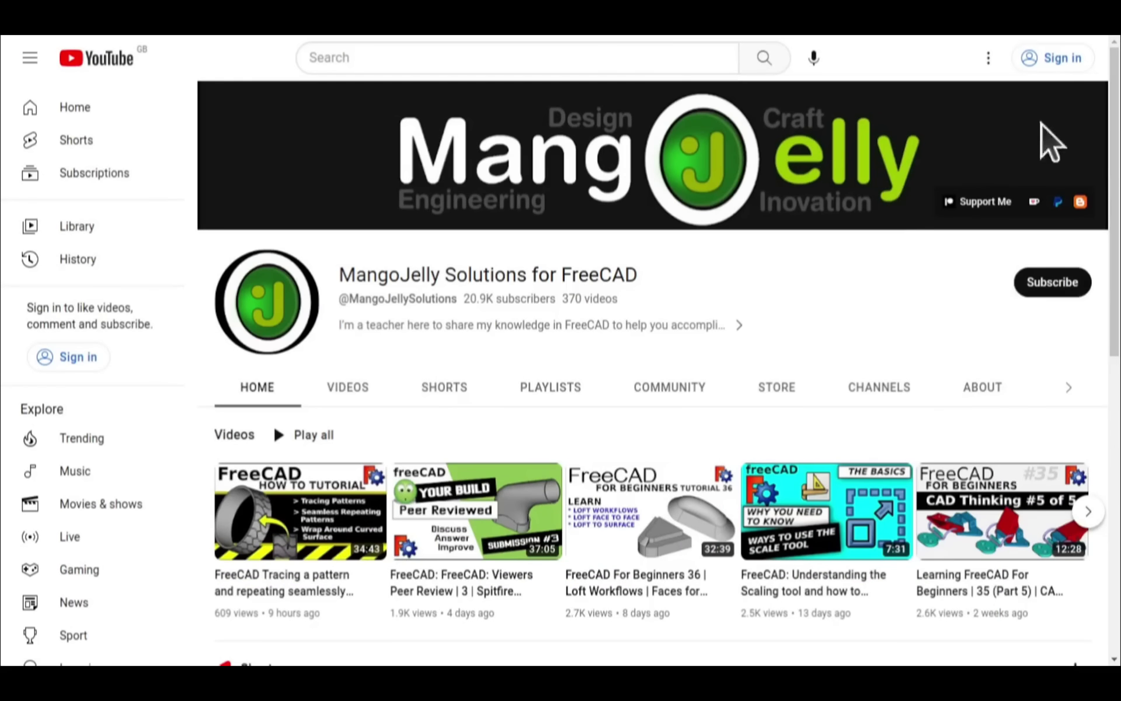
Step: Show the MangoJelly Solutions About description and highlight its PayPal, Ko-fi and Patreon links
click(983, 388)
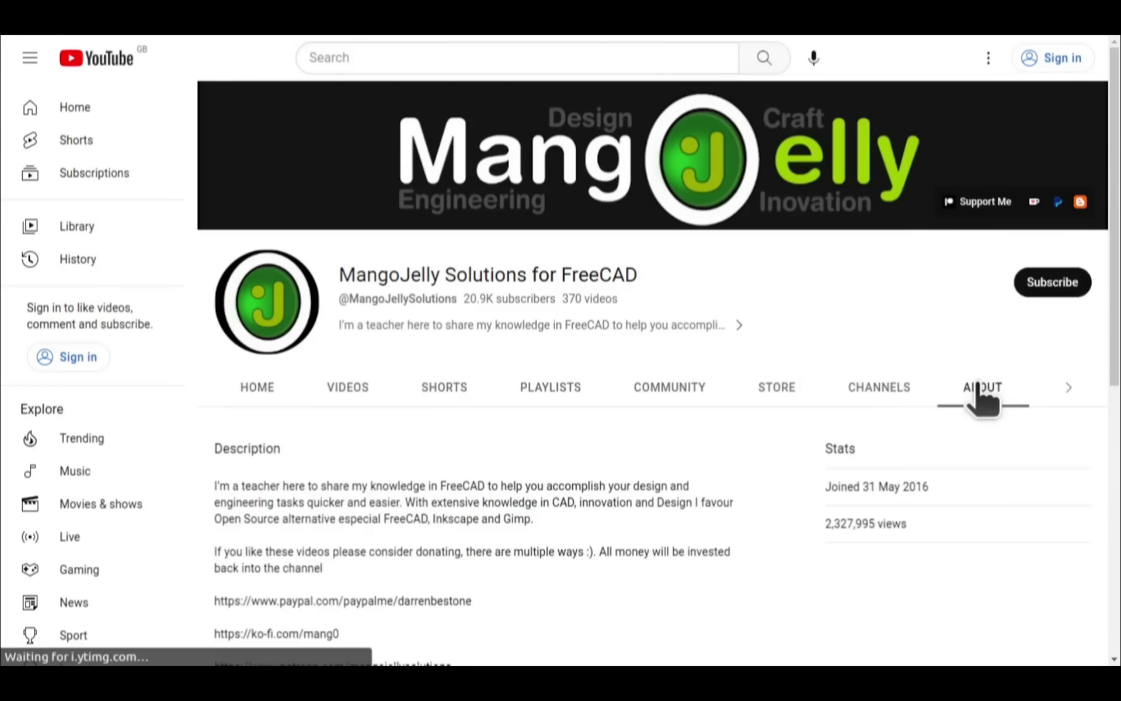
scroll(241, 508, down, 2)
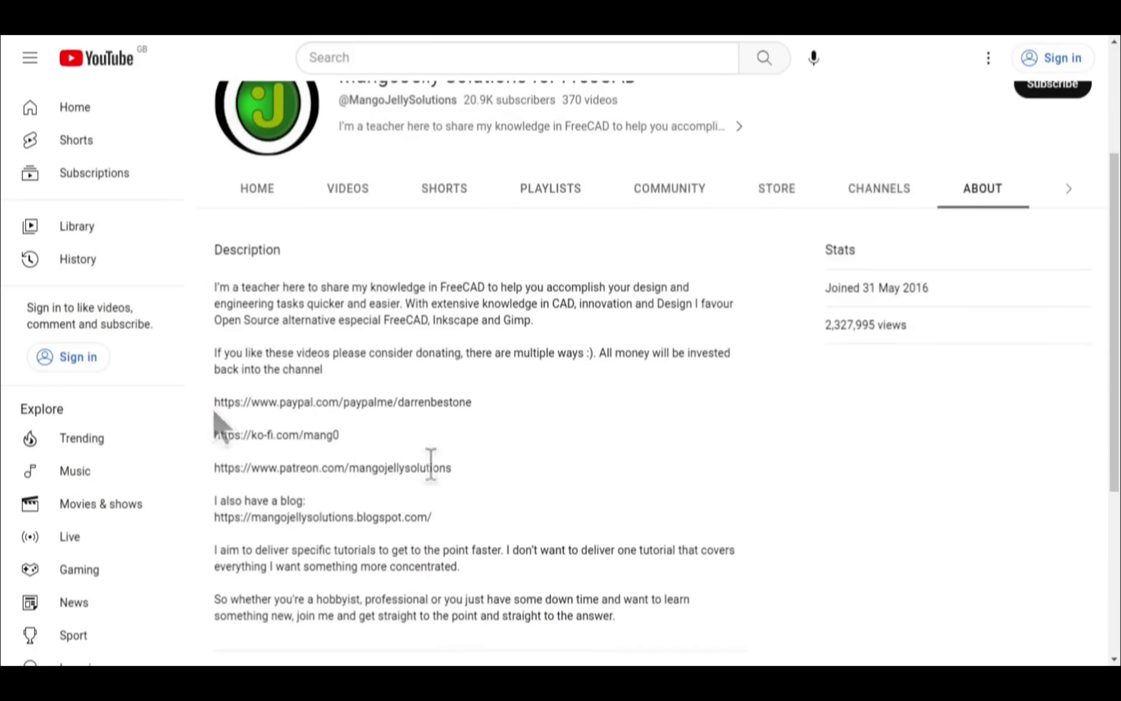
drag(451, 468, 214, 398)
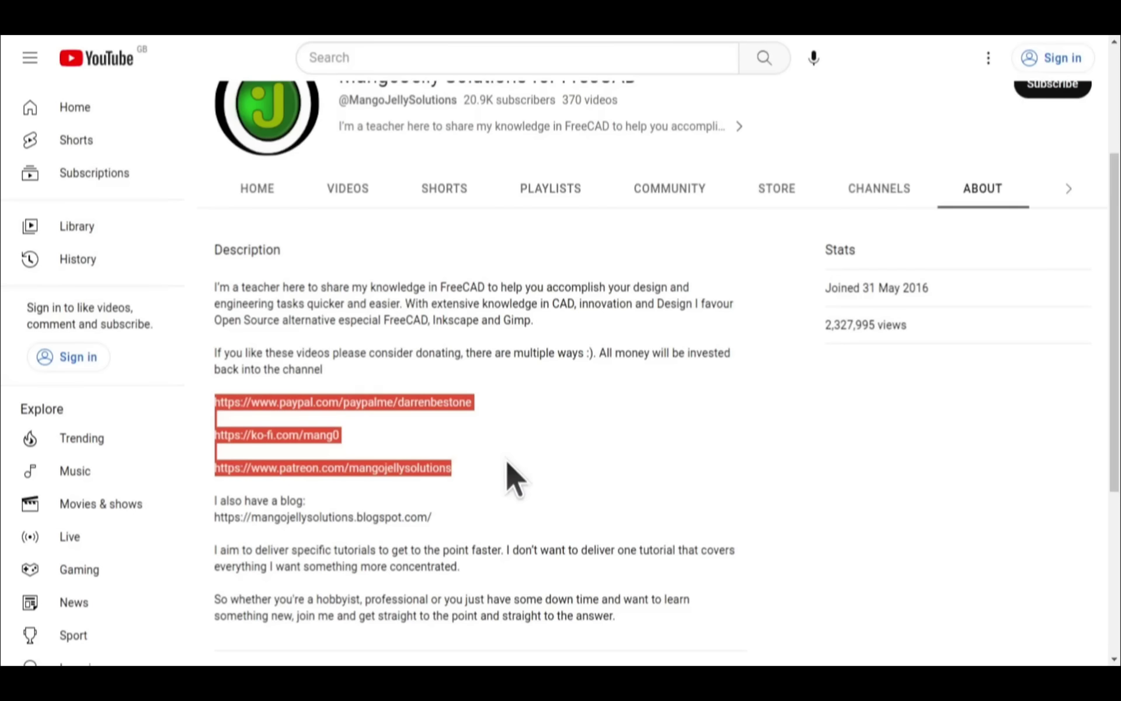
click(506, 461)
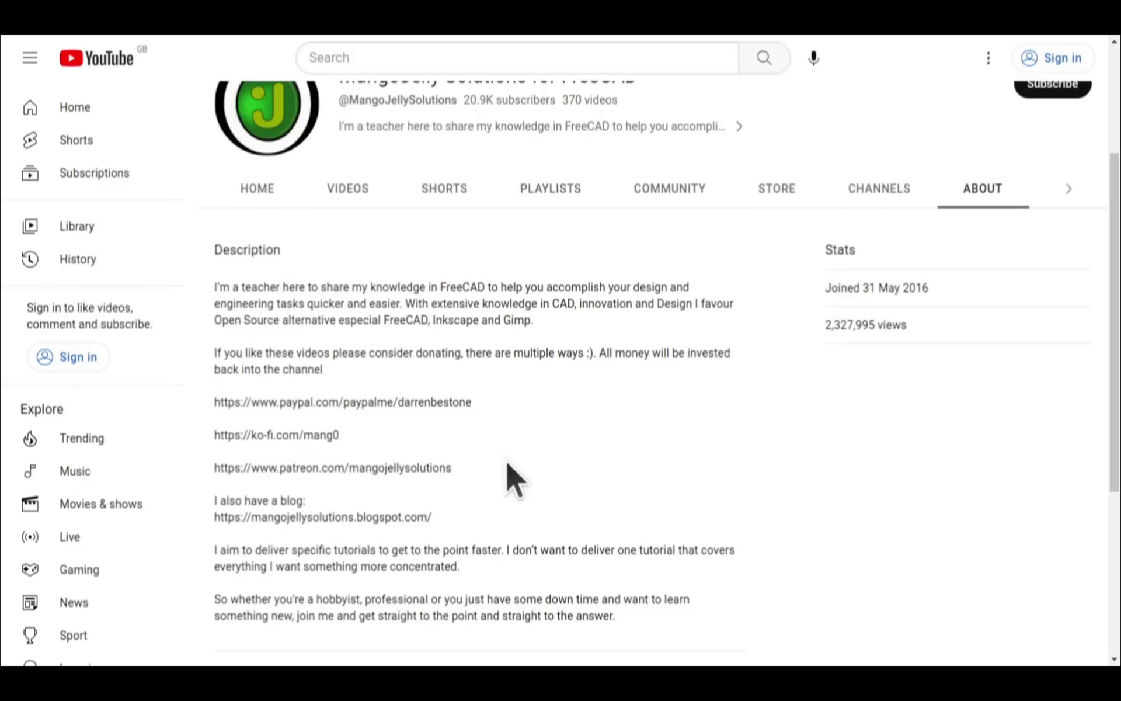